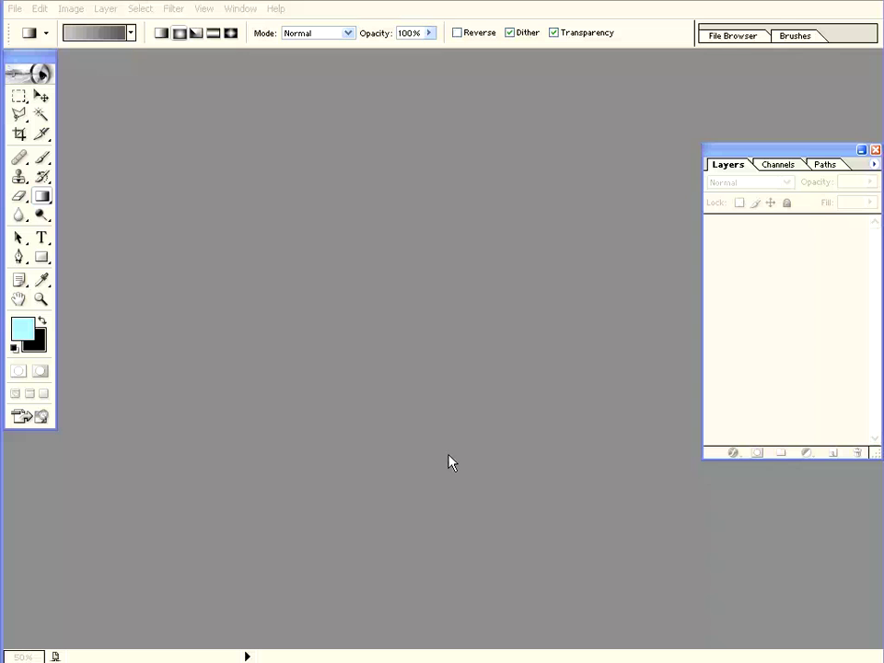
- Drag medium_logo-playstation.jpg from Windows Explorer into Photoshop to open it as a document
key(alt+Tab)
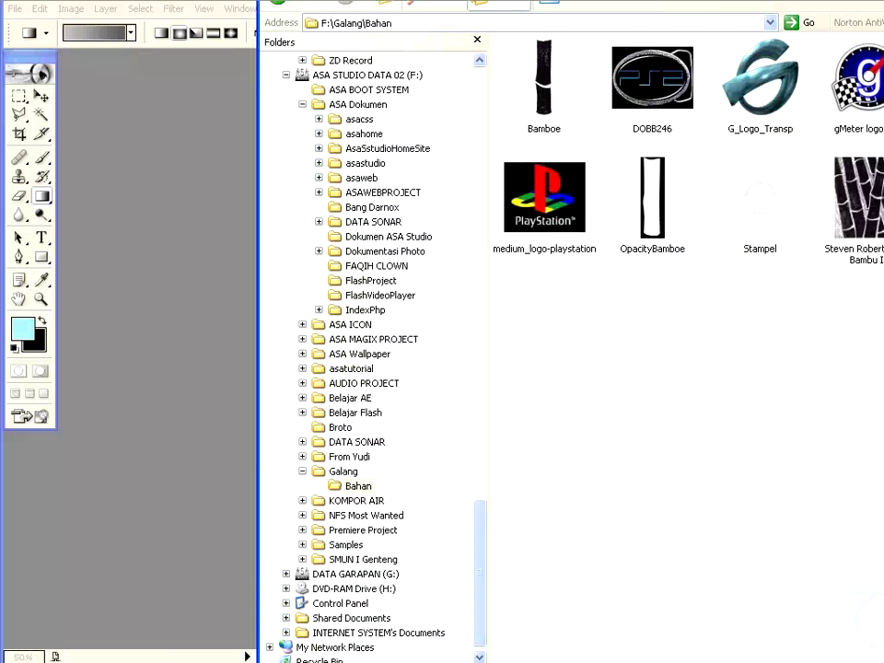
click(561, 203)
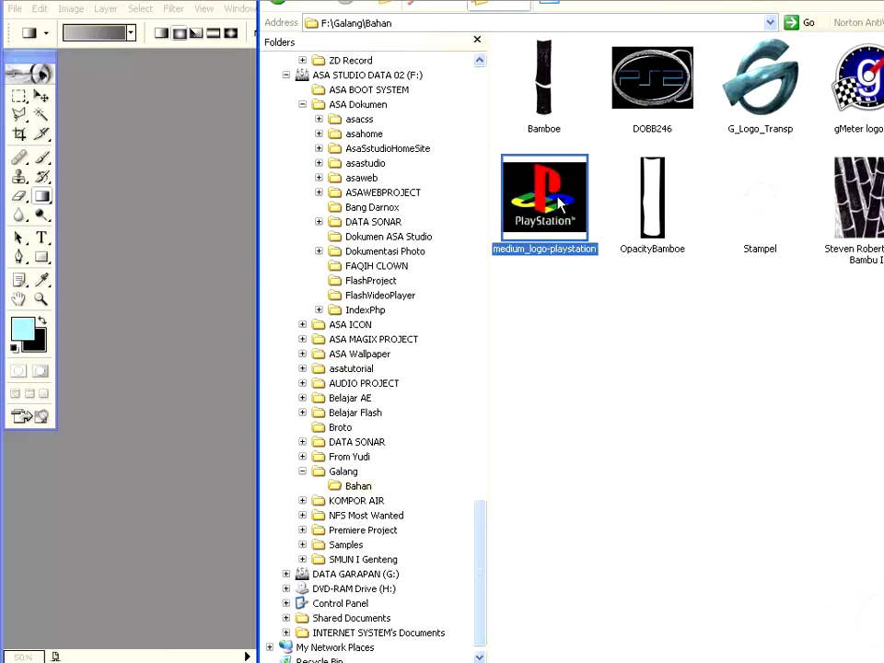
drag(561, 203, 233, 229)
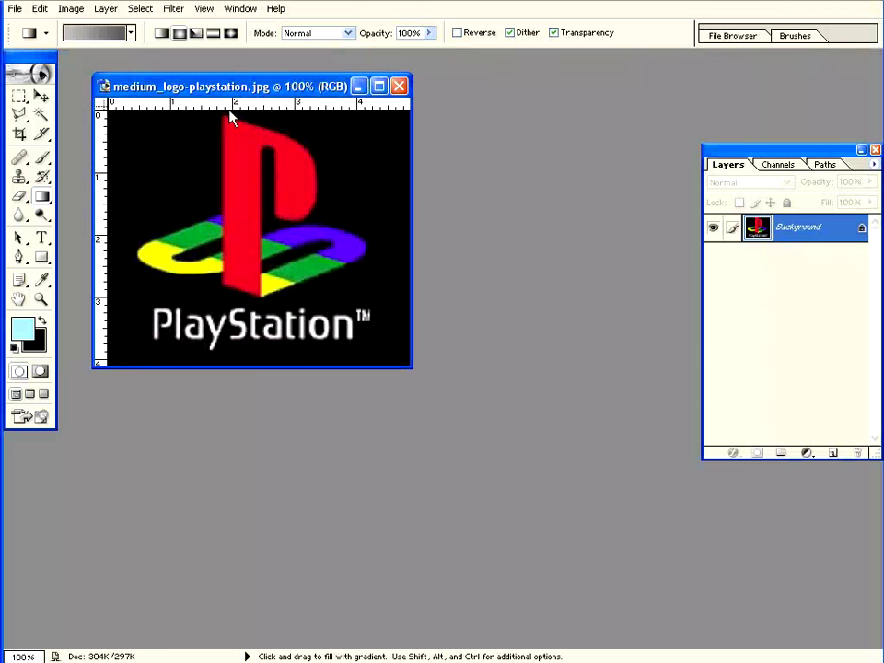
- Enlarge and reposition the logo's document window, then zoom in on the logo to 200%
click(18, 258)
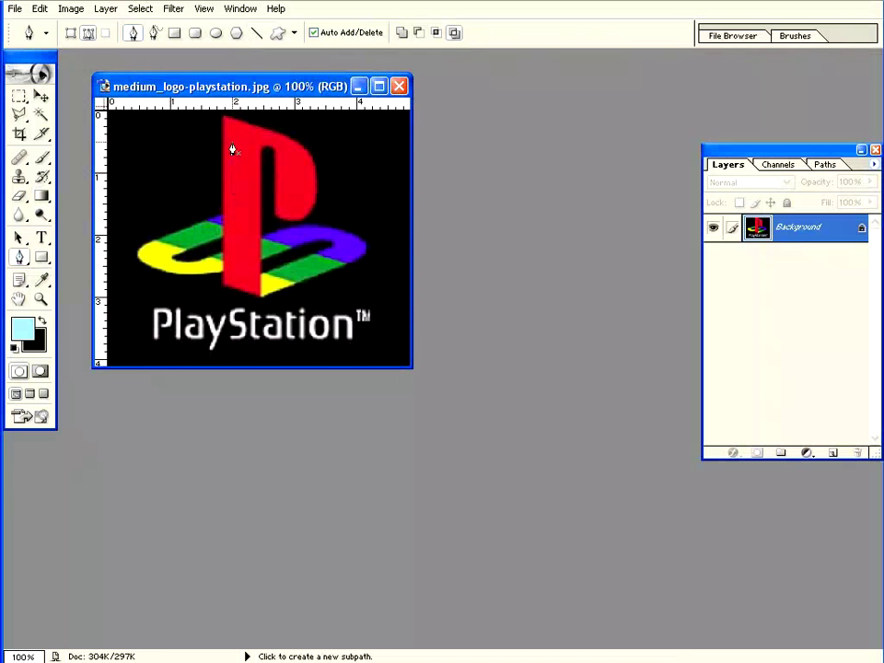
click(405, 364)
mouse_move(411, 368)
mouse_down()
mouse_move(546, 513)
mouse_move(719, 617)
mouse_up()
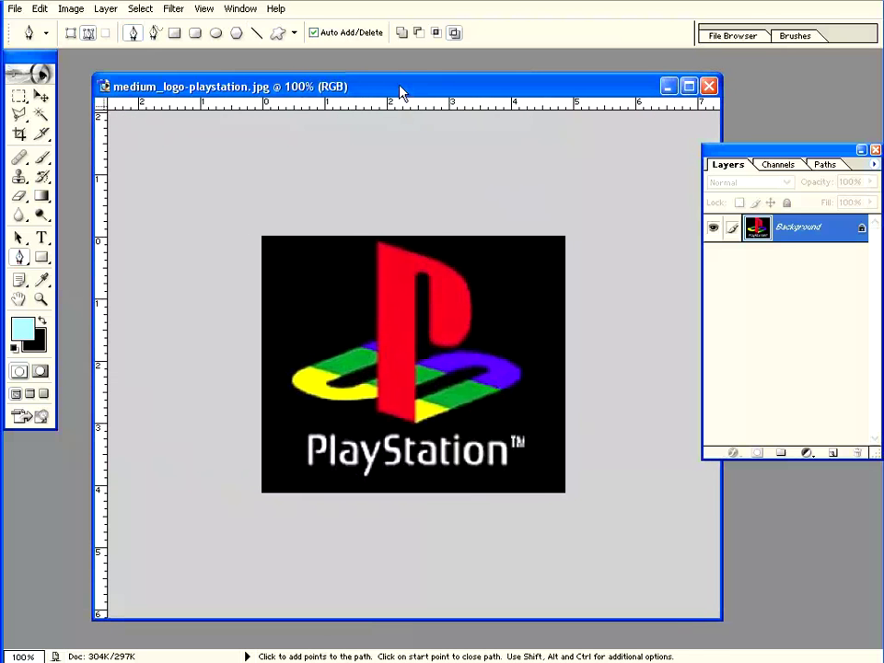
drag(395, 87, 364, 67)
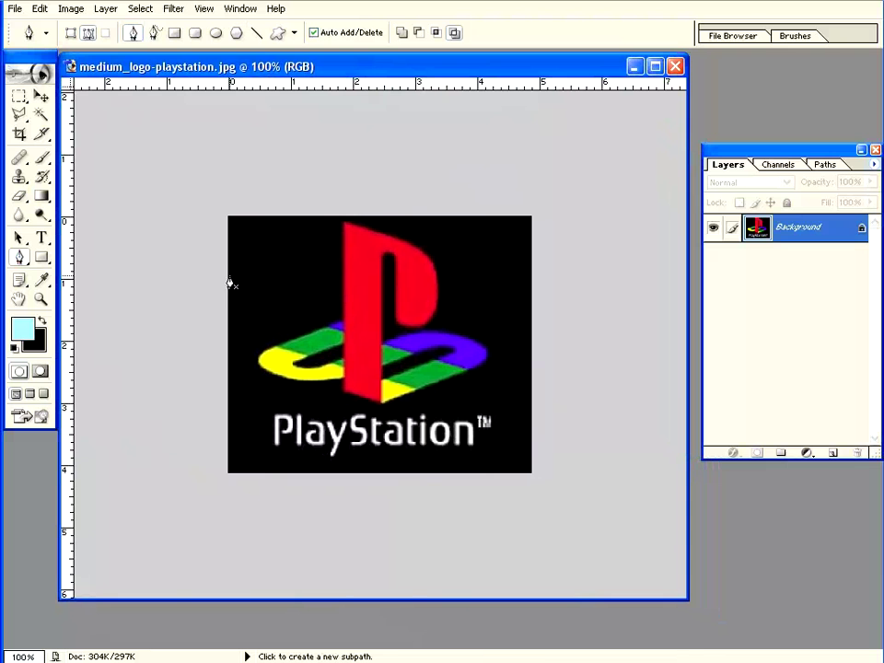
click(42, 302)
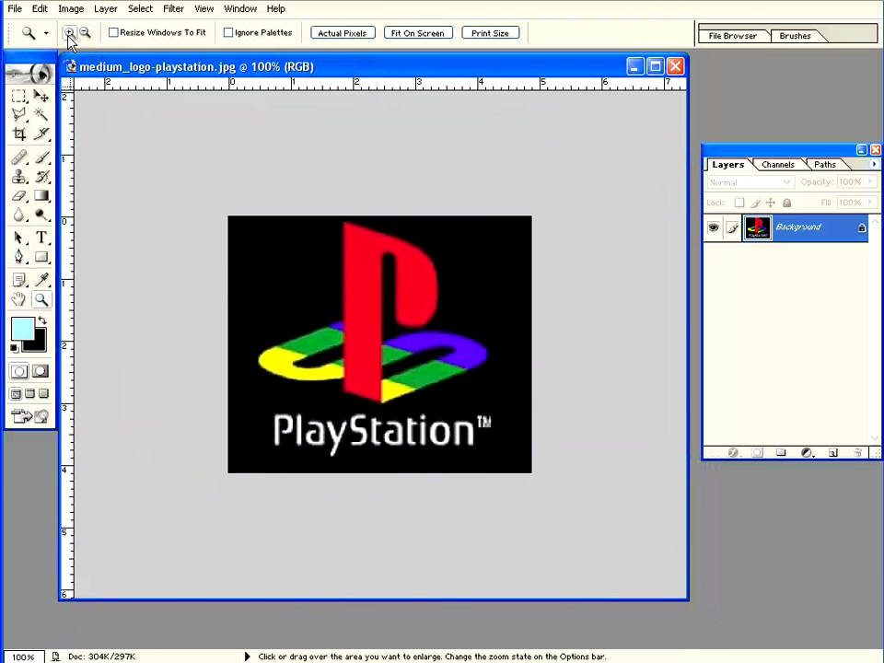
drag(247, 236, 473, 430)
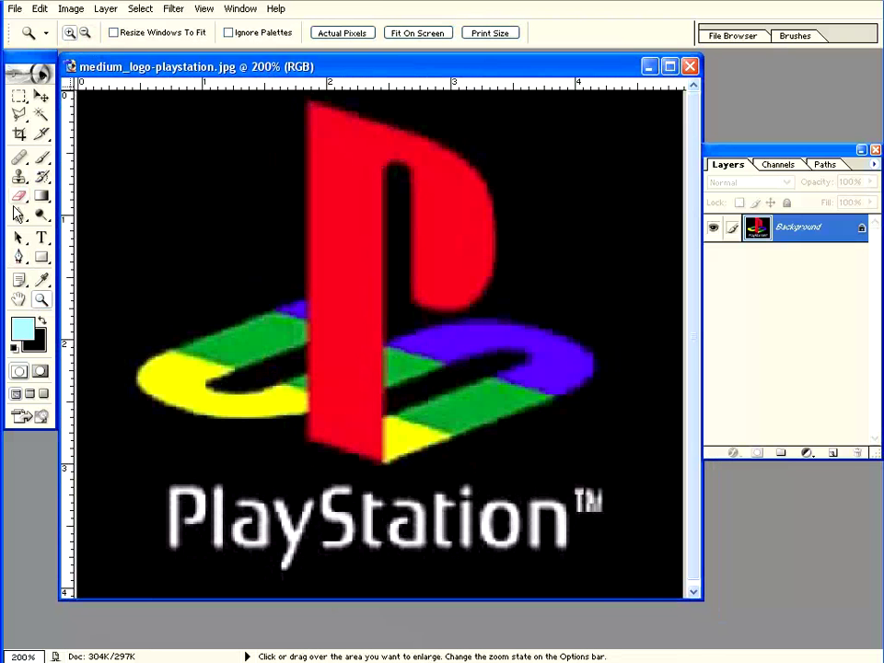
- Trace a closed Pen path from the red P's top-left corner, around its stem and bowl, back to the start
click(19, 259)
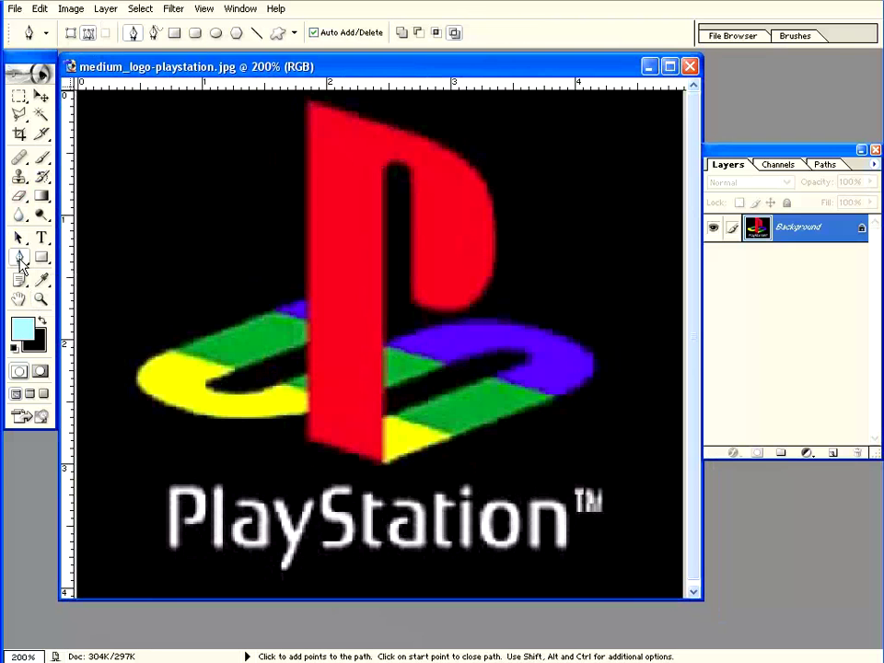
click(310, 102)
click(308, 440)
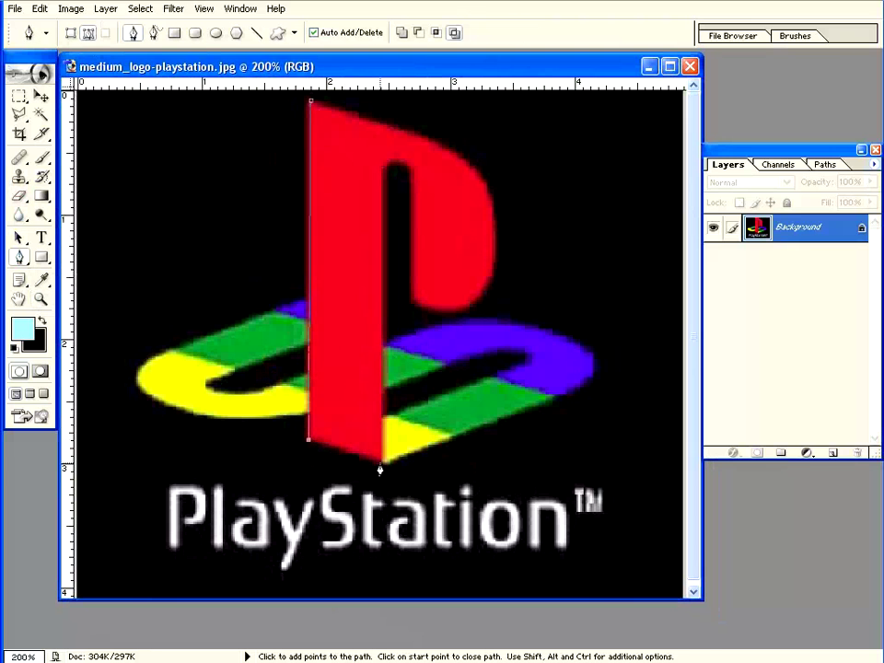
click(381, 463)
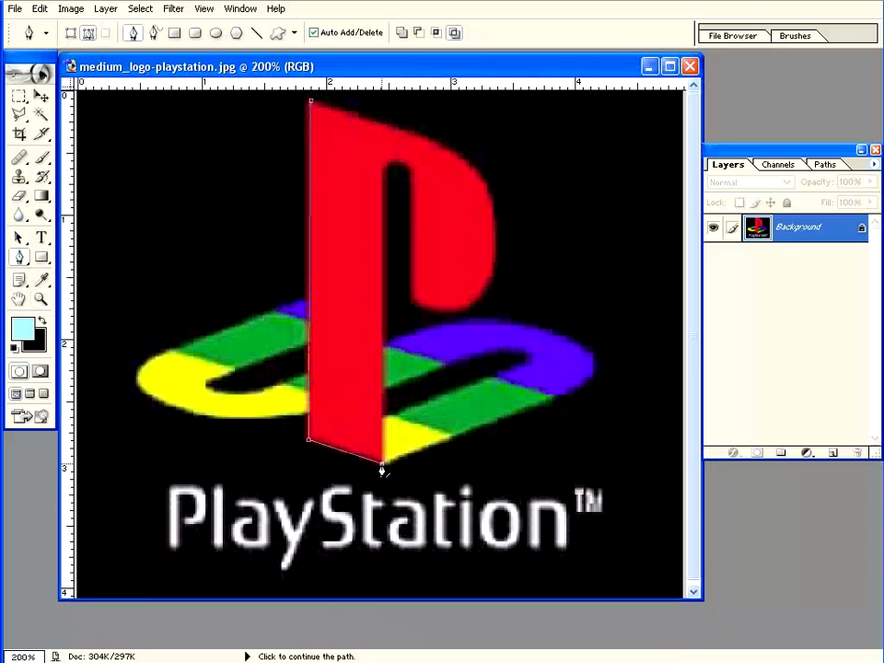
click(381, 174)
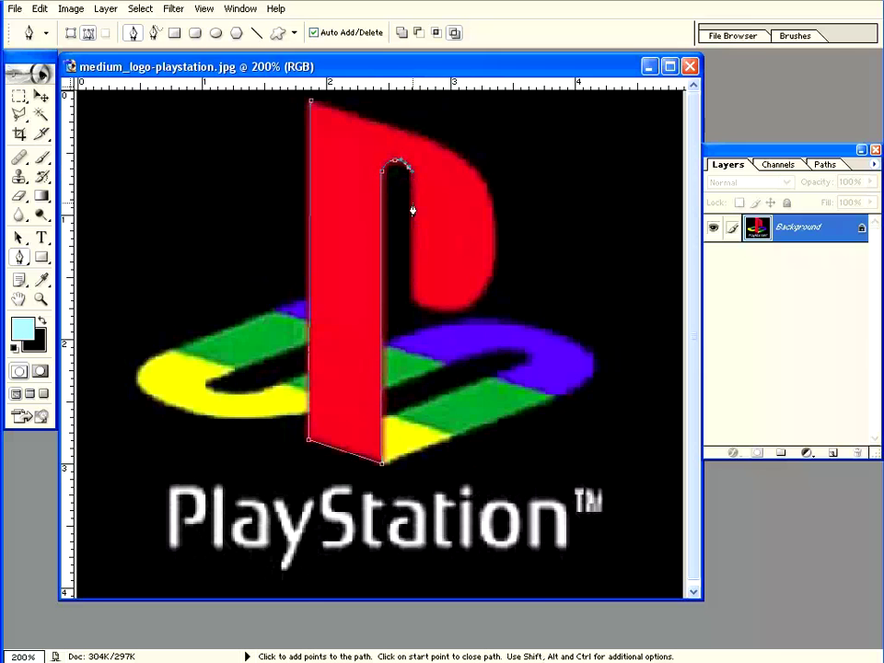
click(412, 301)
mouse_move(415, 308)
mouse_down()
mouse_move(468, 310)
mouse_move(490, 263)
mouse_up()
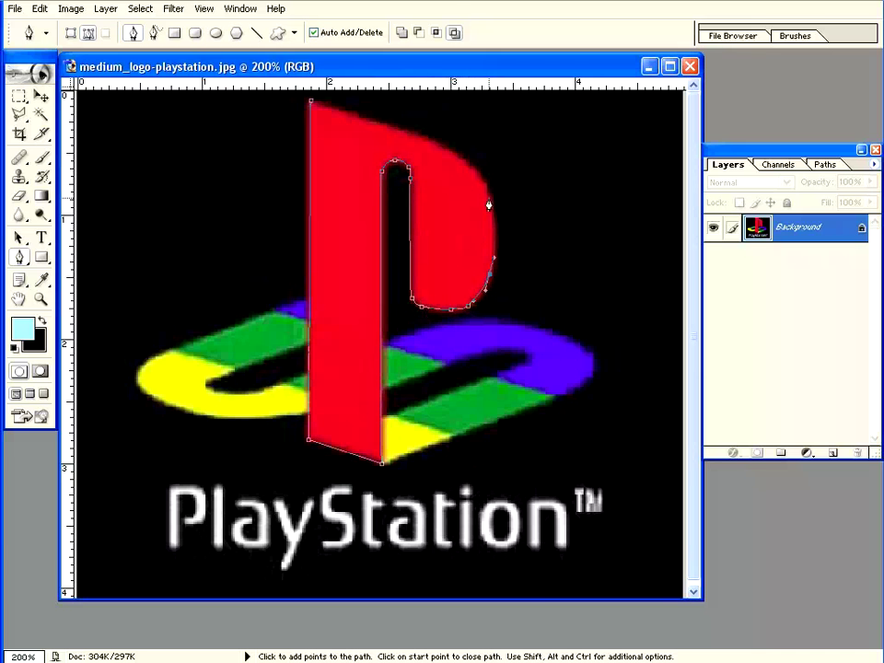
drag(494, 213, 489, 196)
drag(445, 148, 428, 137)
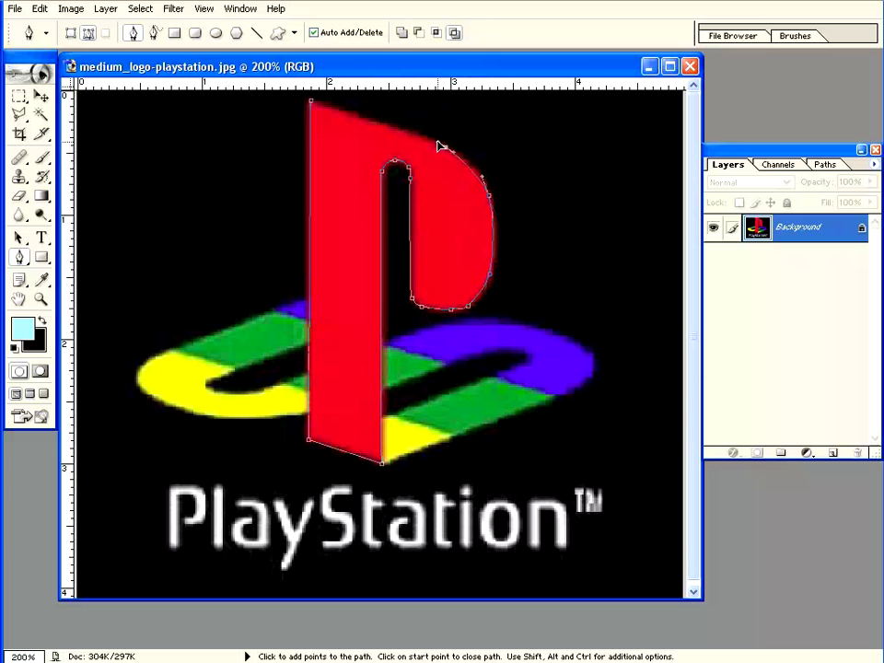
click(311, 103)
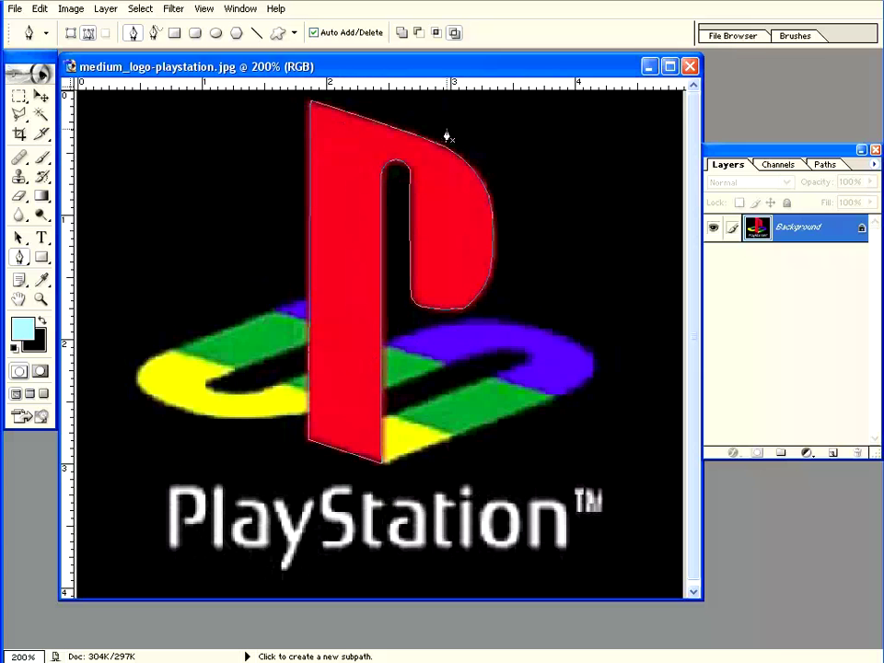
- Convert the P path into a selection with 1 px feather, then add an empty Layer 1
right_click(341, 276)
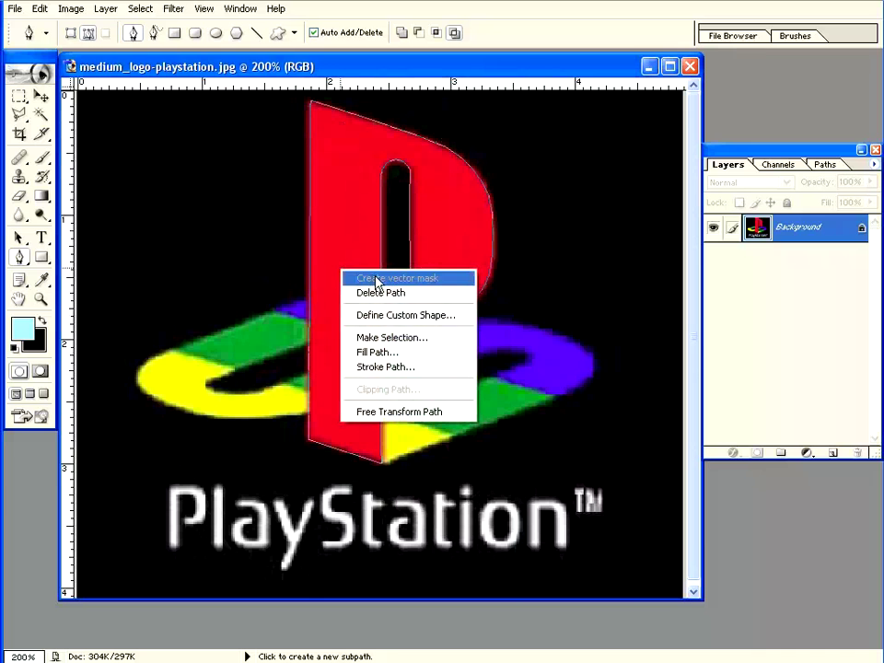
click(393, 339)
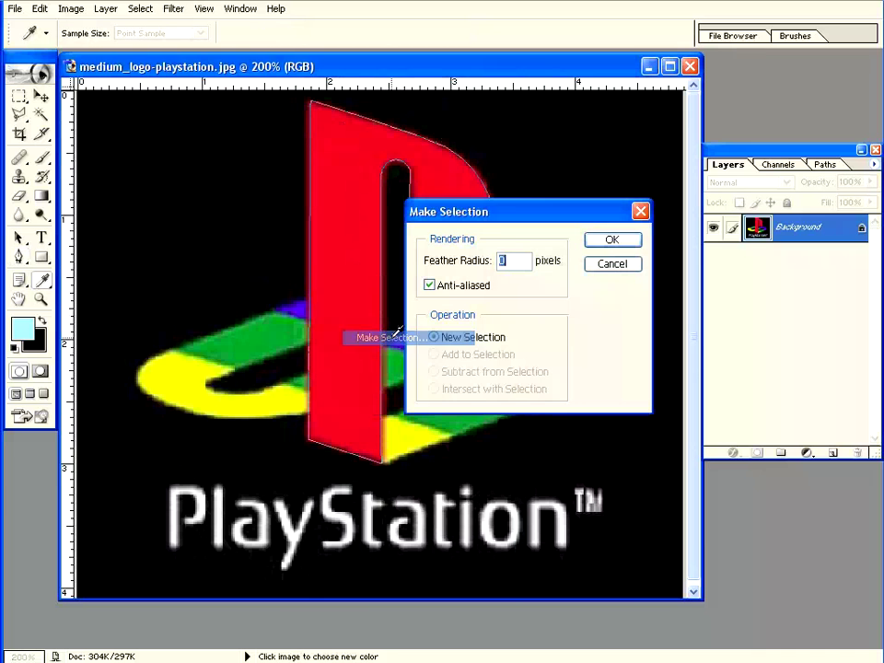
drag(516, 217, 336, 196)
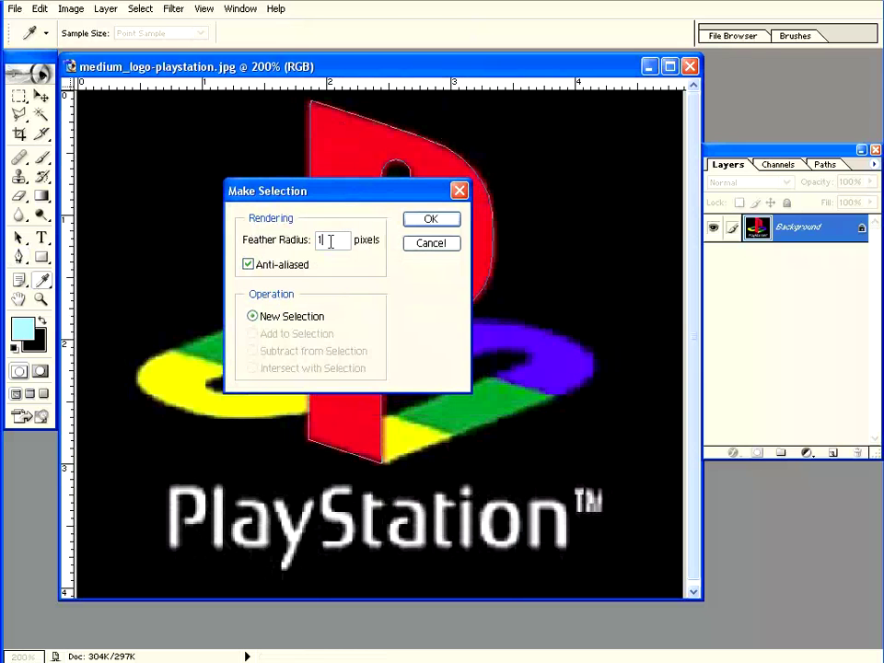
click(431, 221)
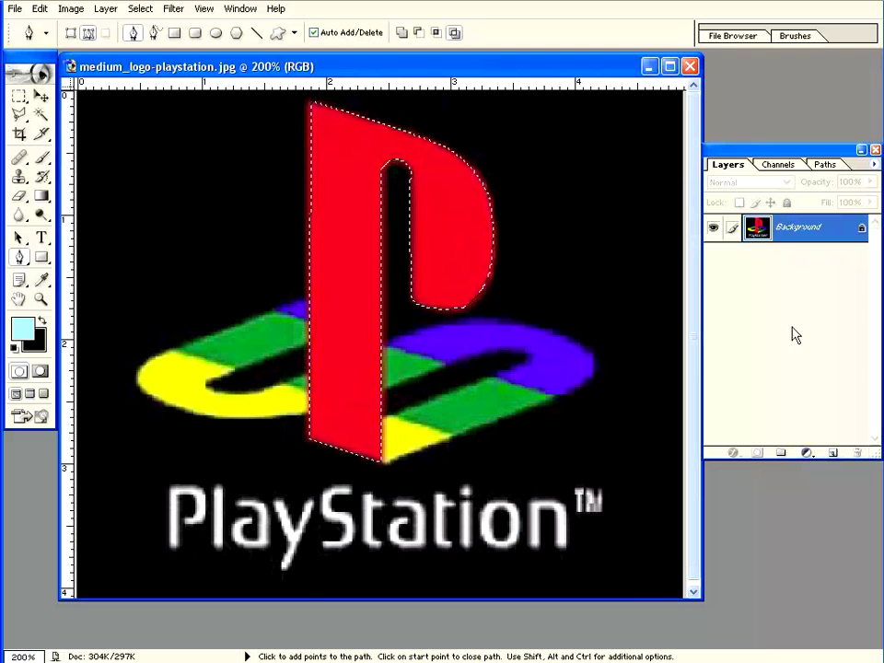
click(834, 454)
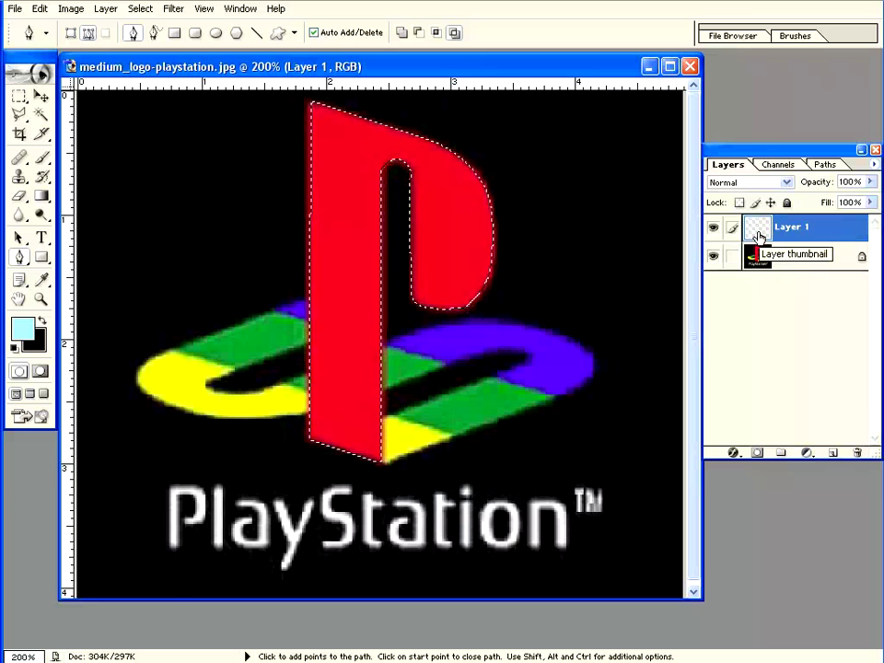
- Set the foreground colour to bright yellow and fill the P selection on Layer 1
click(23, 337)
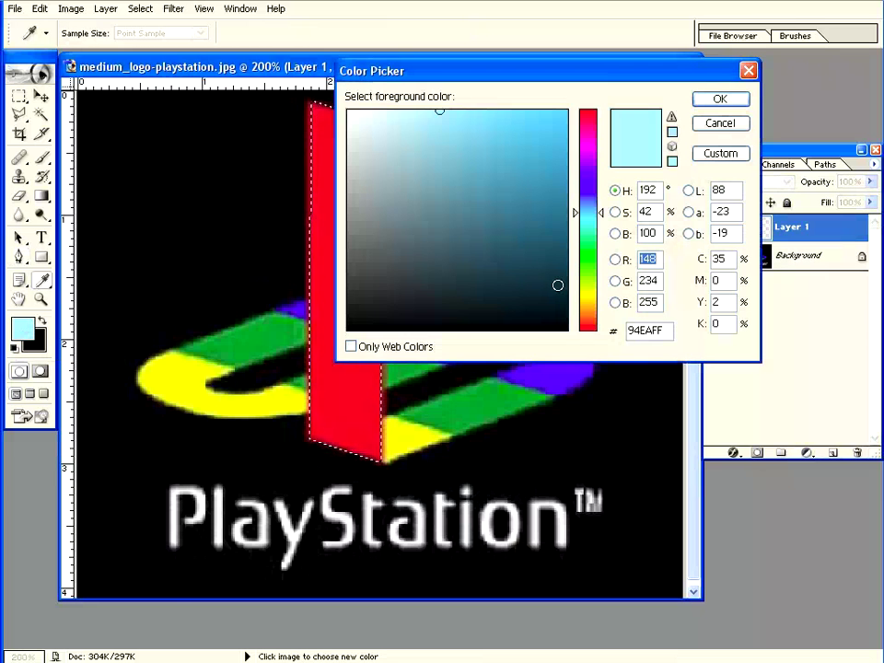
click(594, 286)
drag(593, 286, 590, 294)
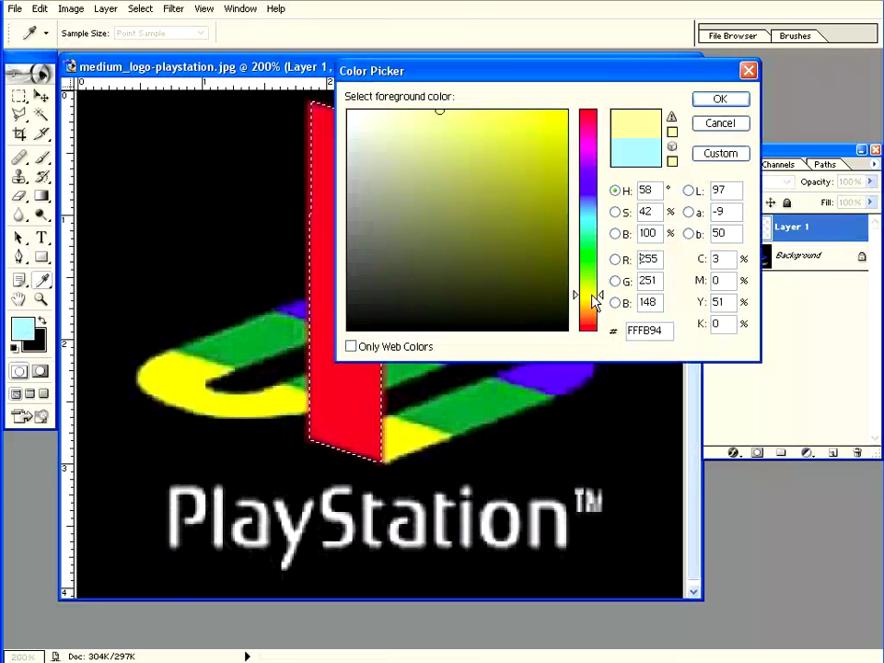
drag(529, 166, 569, 83)
click(721, 98)
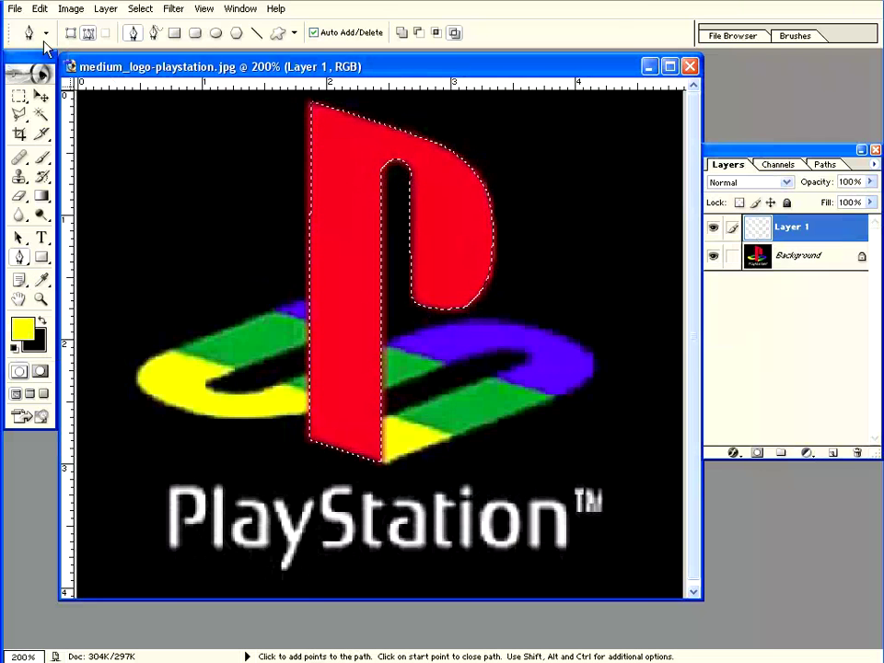
click(40, 10)
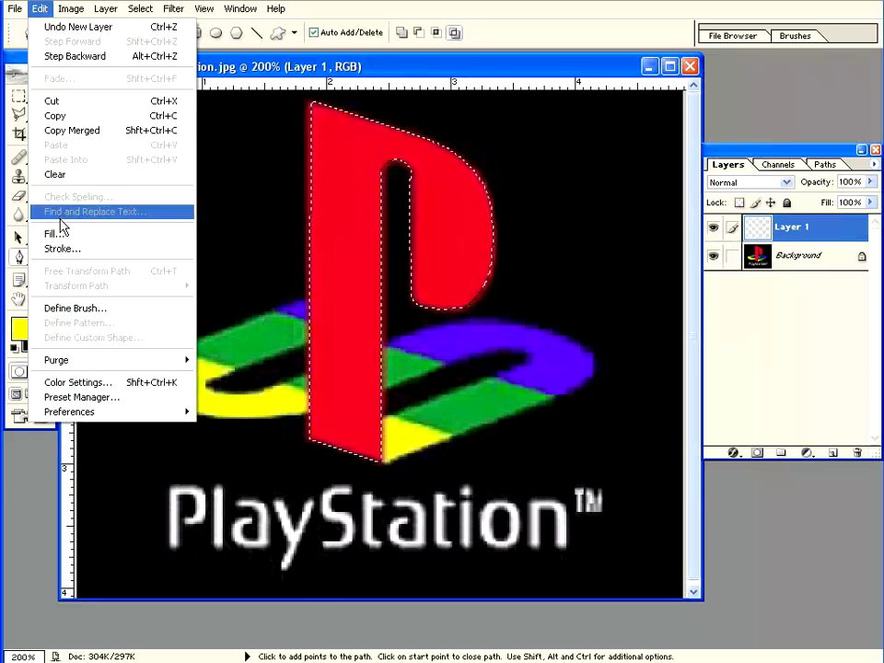
click(55, 234)
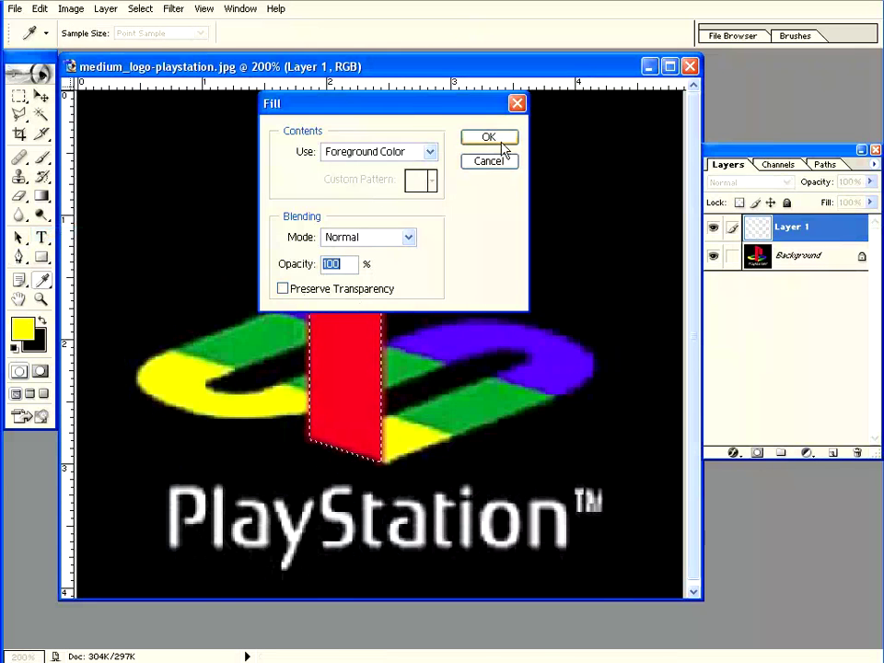
click(497, 138)
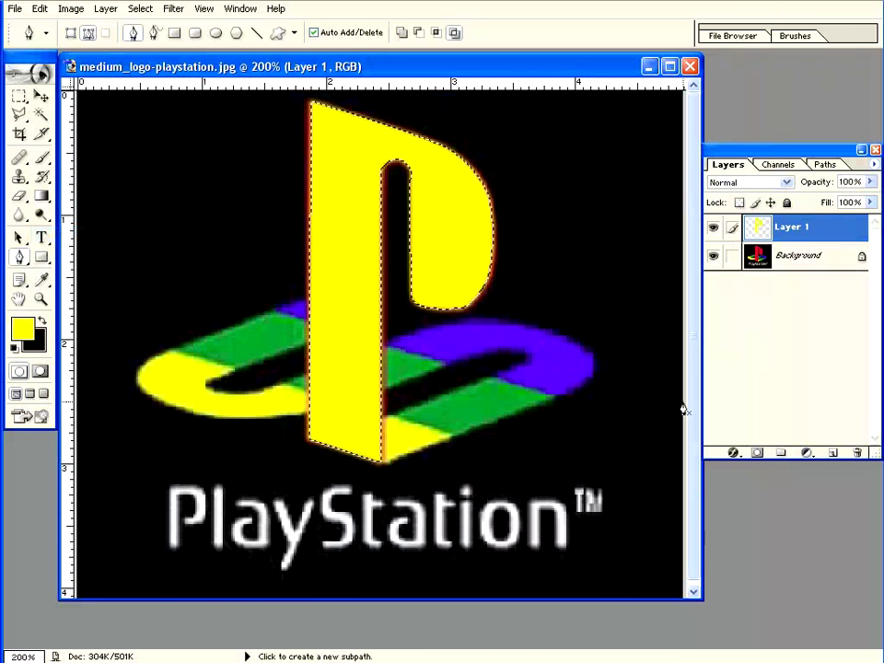
- Toggle the Background layer off and on, then hide the yellow P layer to compare
click(713, 256)
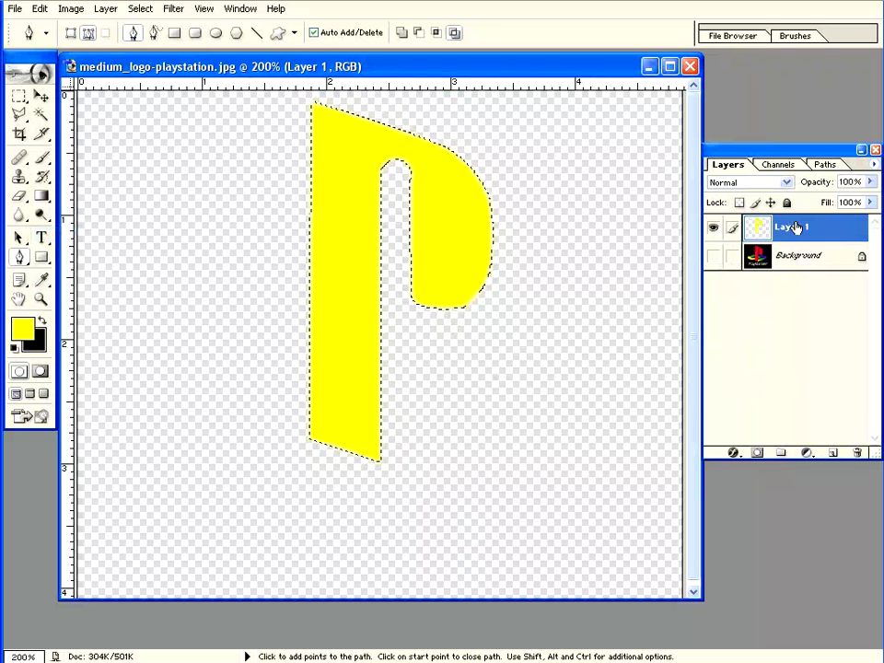
click(713, 256)
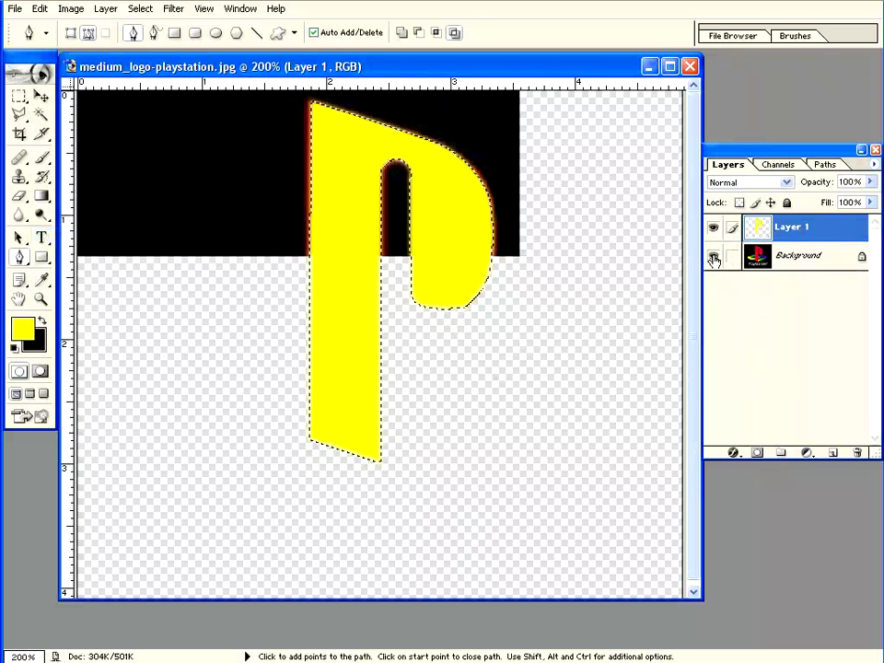
click(713, 231)
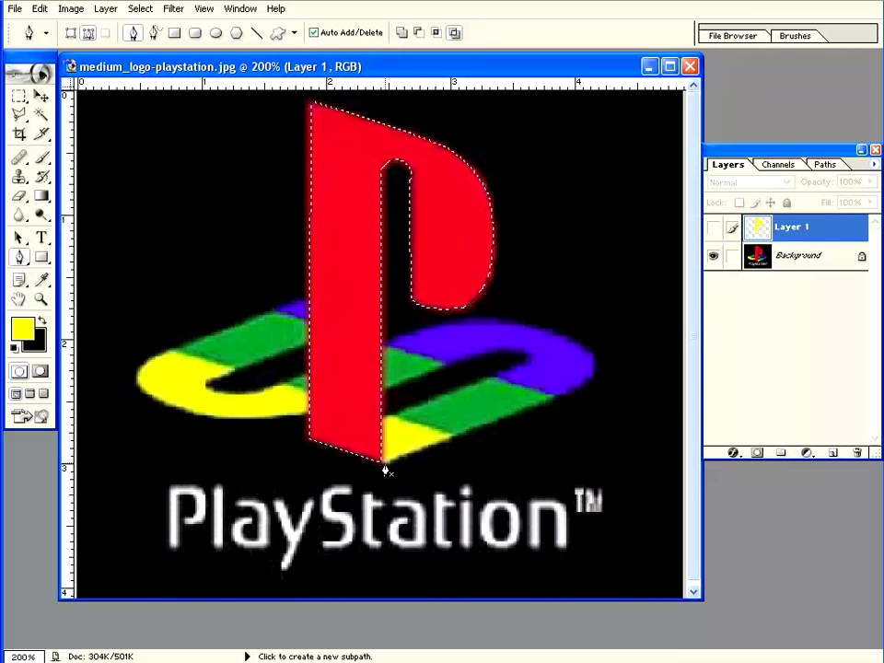
- Start the swoosh path at the P's bottom tip and trace around the blue end and its top edge
click(388, 462)
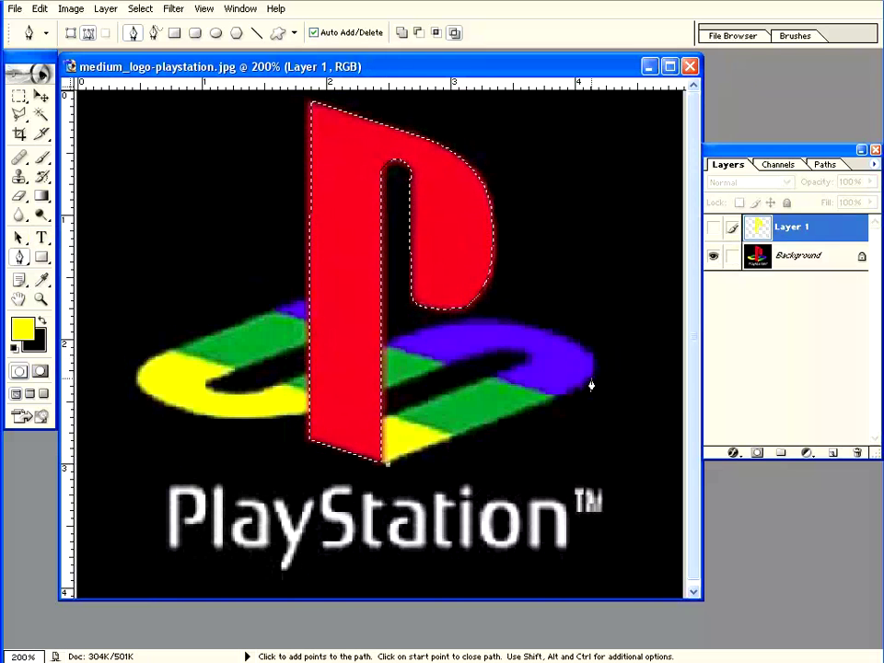
click(583, 380)
drag(596, 365, 572, 342)
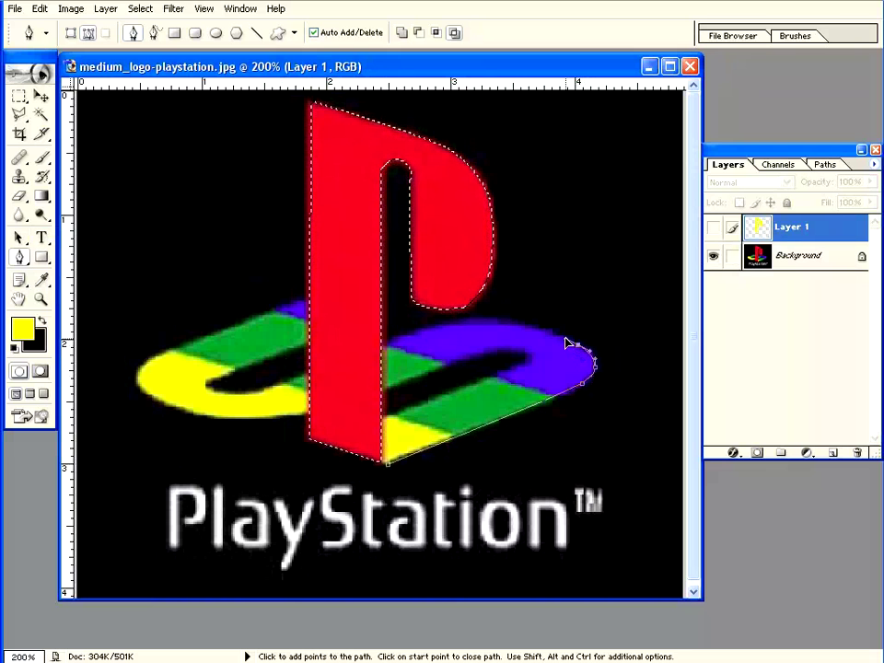
click(571, 343)
click(522, 329)
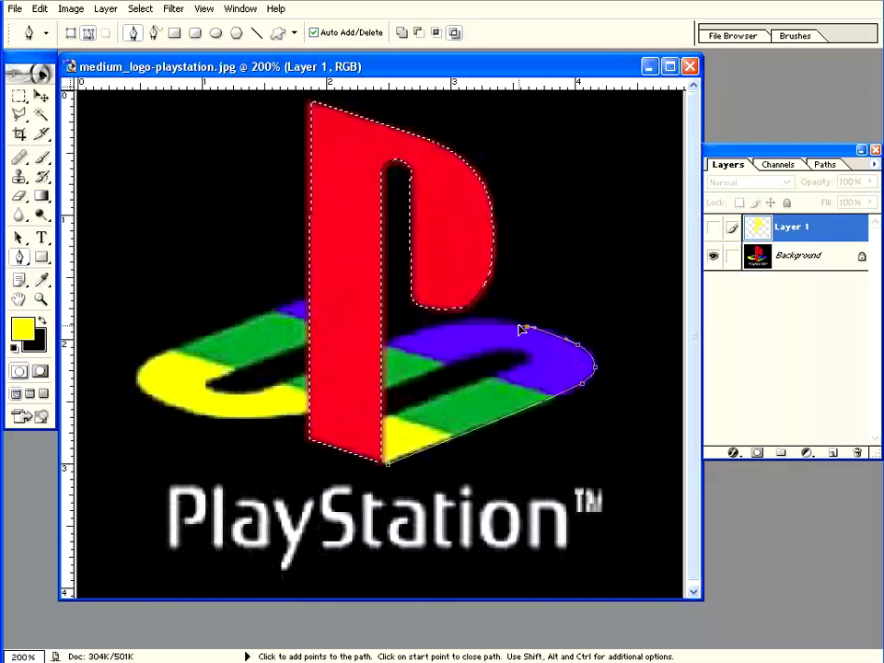
click(487, 322)
click(440, 326)
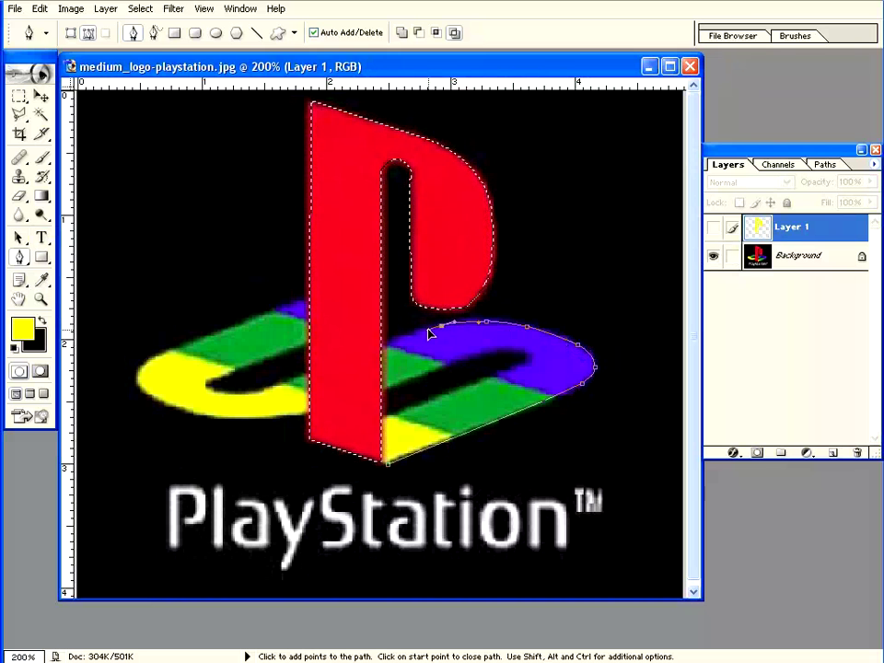
click(365, 355)
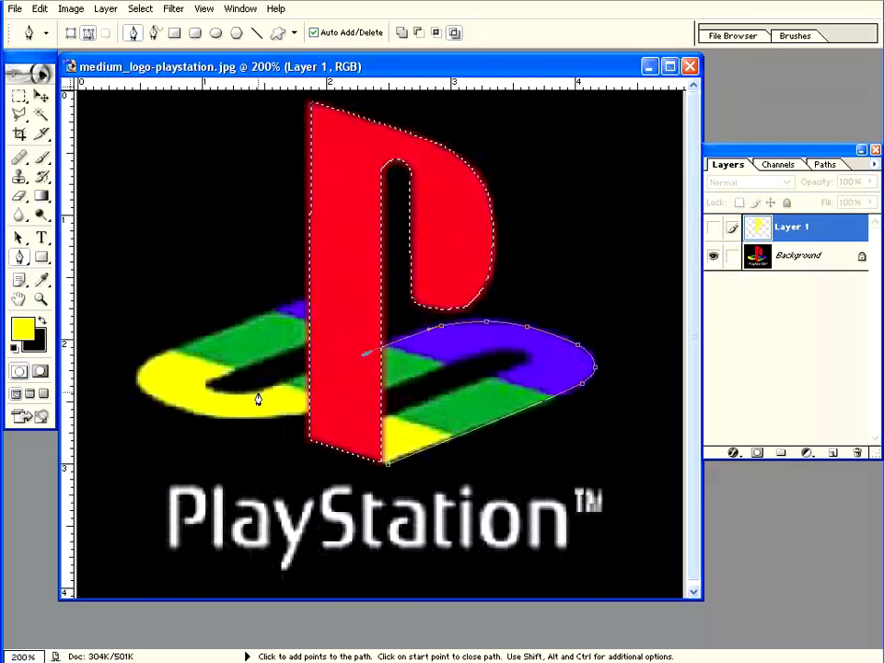
- Continue the outline around the yellow loop and inner edges, closing it at the start point
click(248, 396)
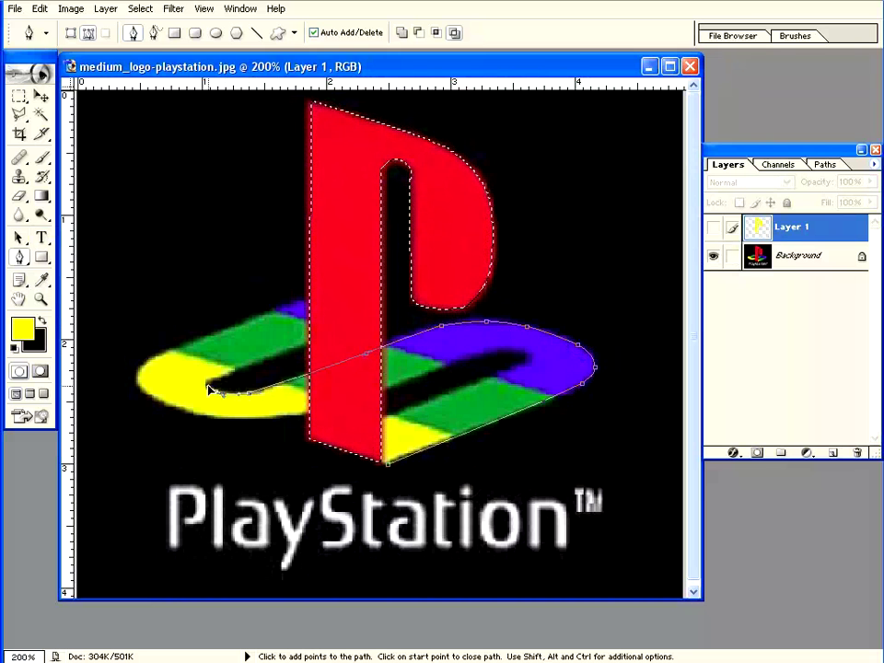
click(210, 381)
drag(318, 335, 320, 295)
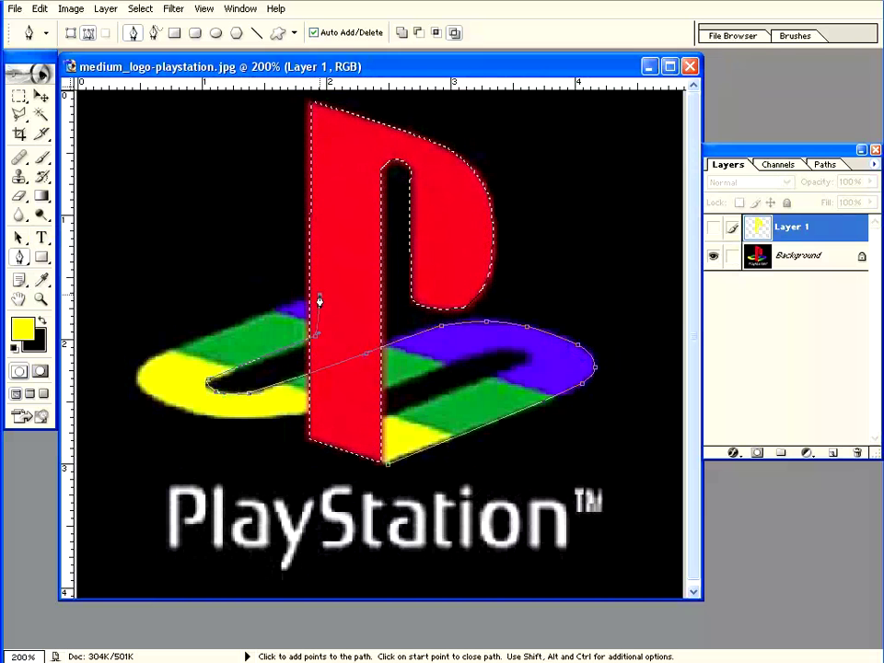
click(154, 362)
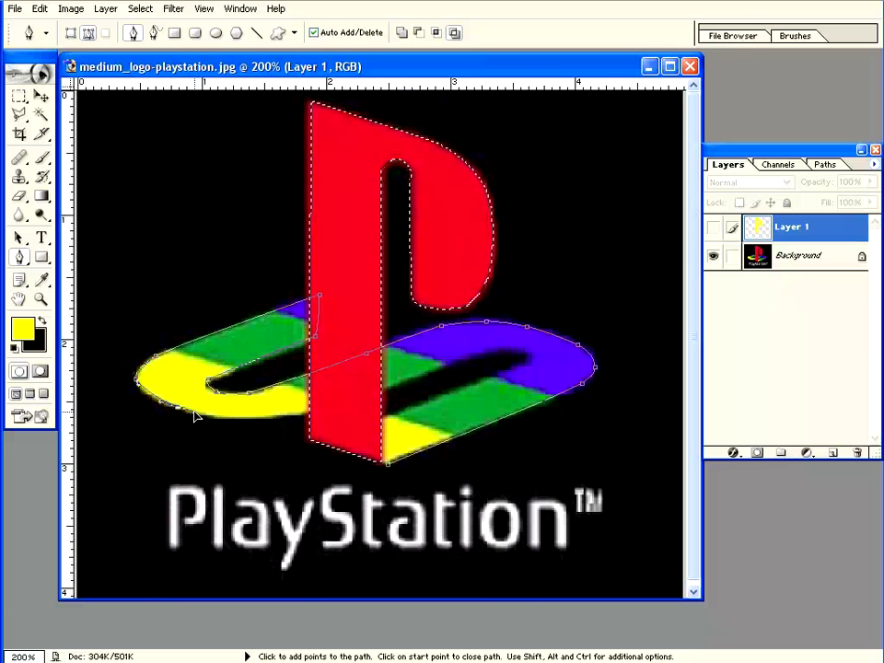
click(264, 421)
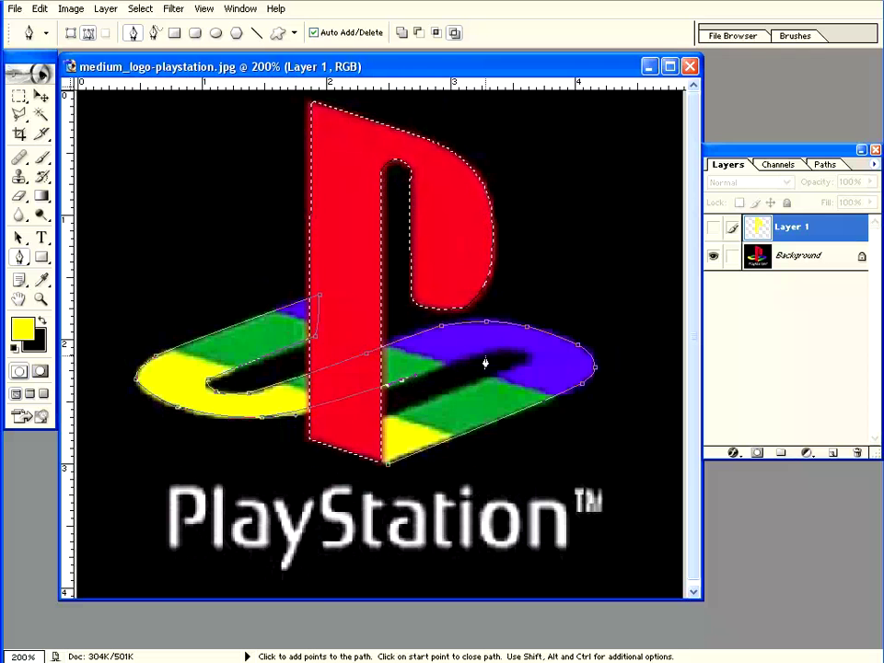
drag(501, 350, 525, 361)
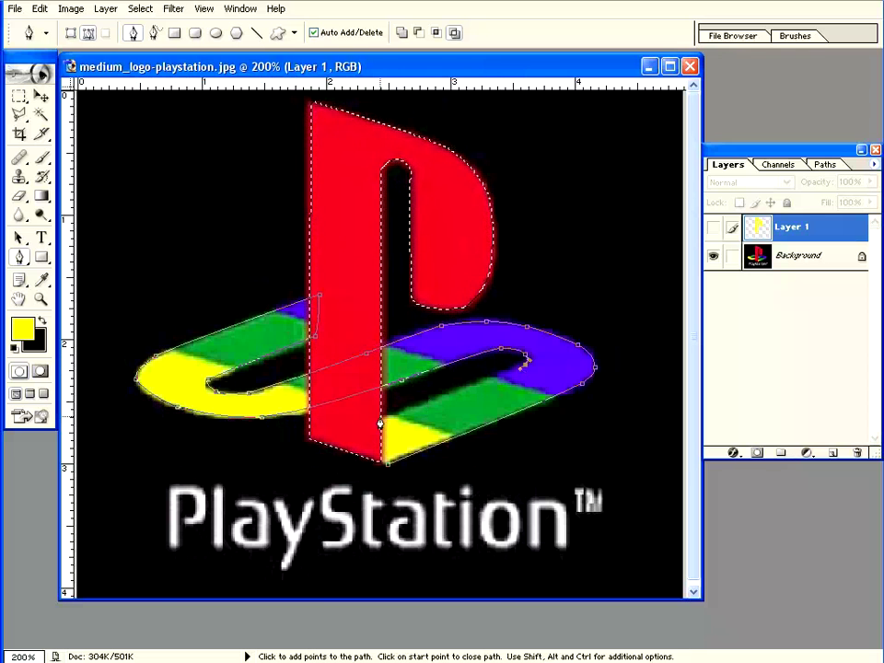
click(367, 425)
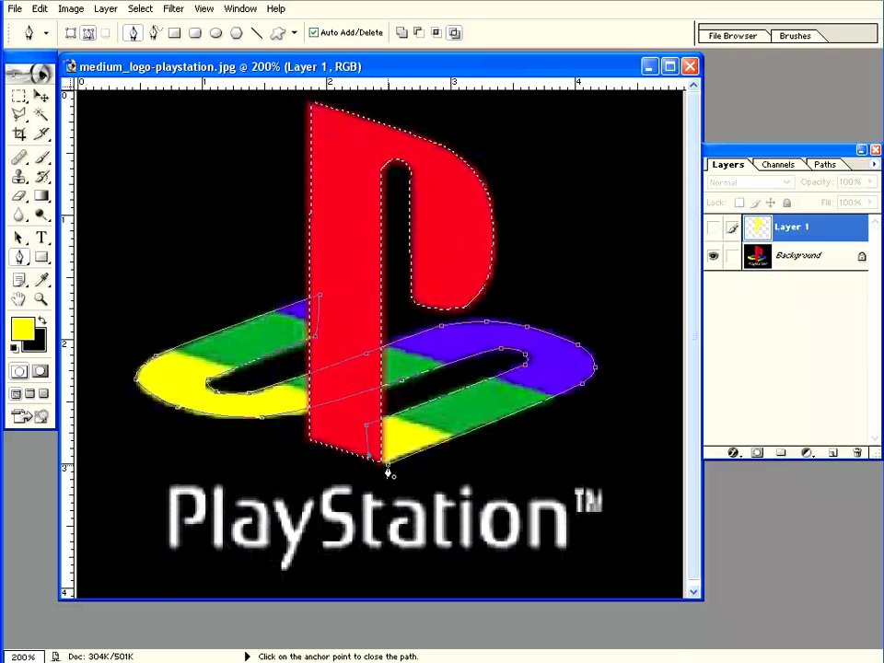
click(388, 467)
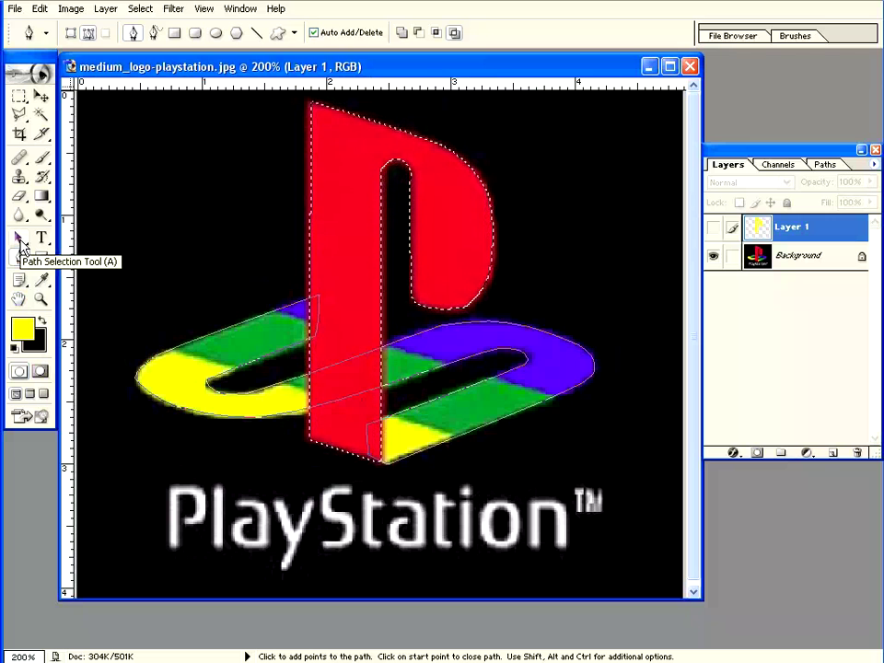
- Select the swoosh path and nudge its anchors with the Direct Selection Tool to hug the edges
click(21, 241)
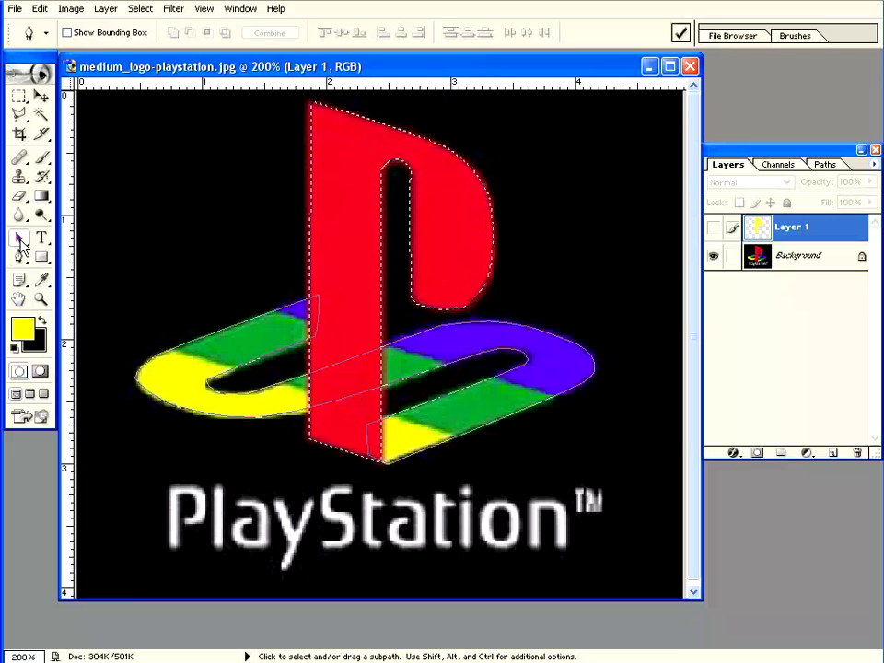
click(238, 423)
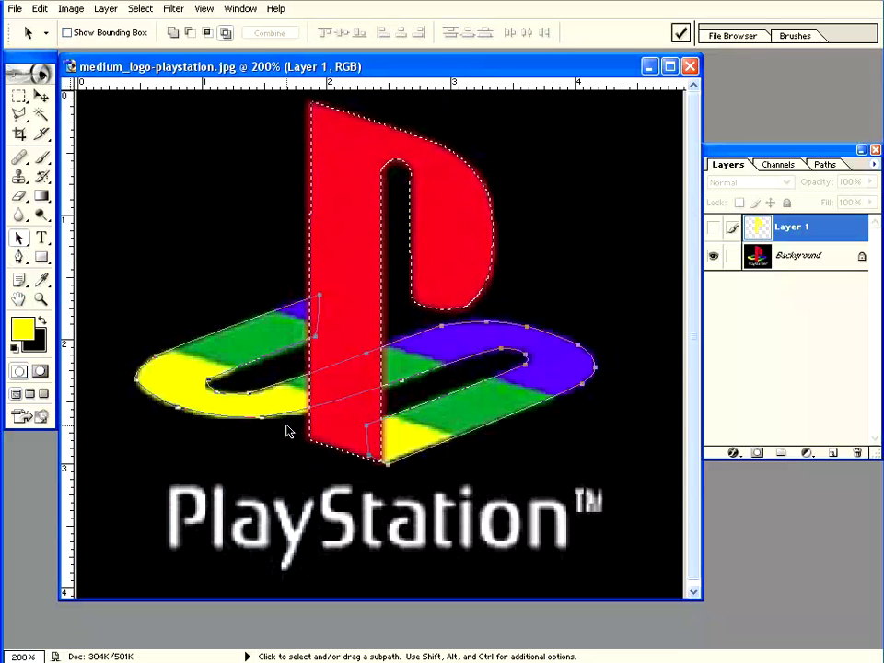
click(264, 423)
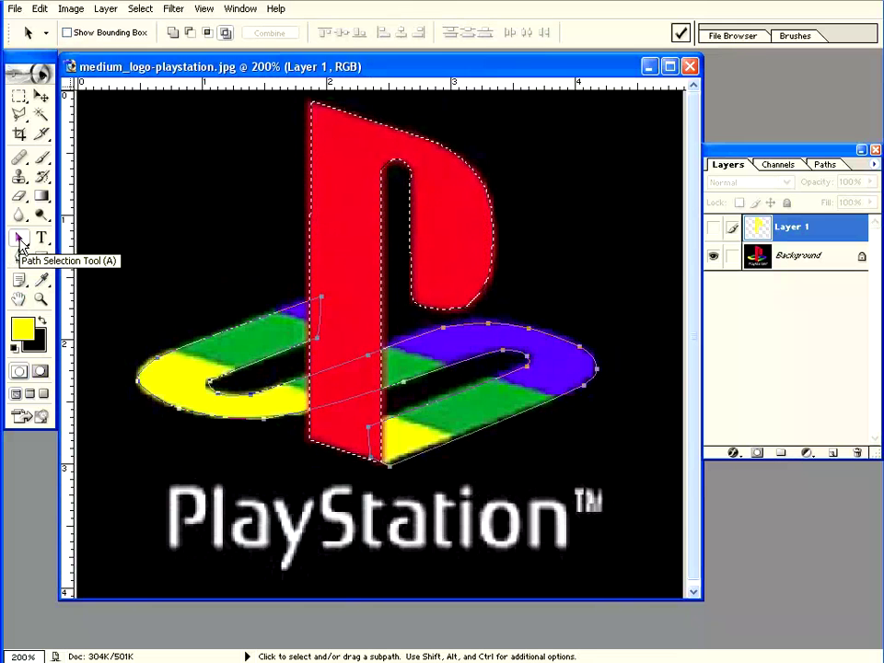
click(20, 242)
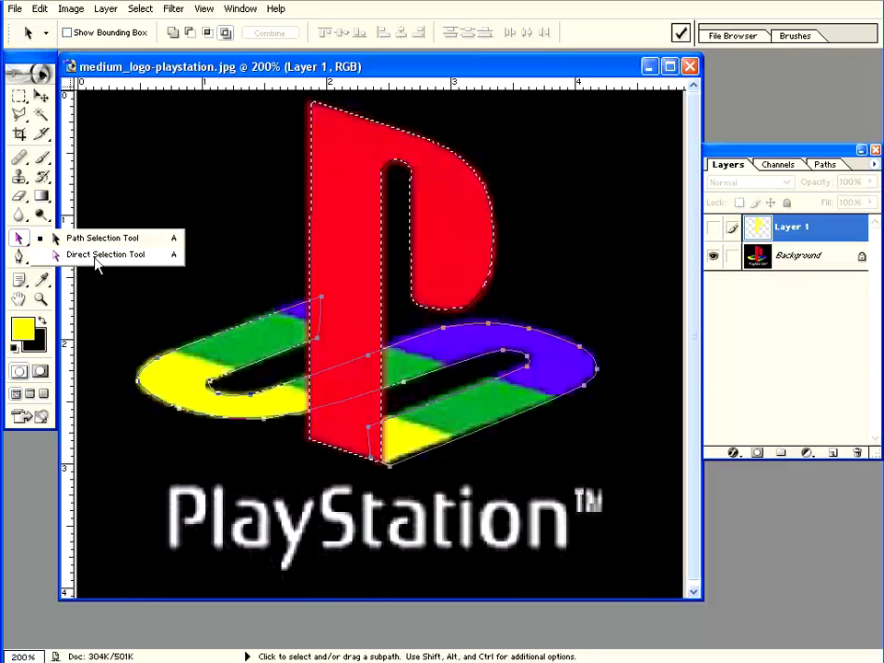
click(97, 259)
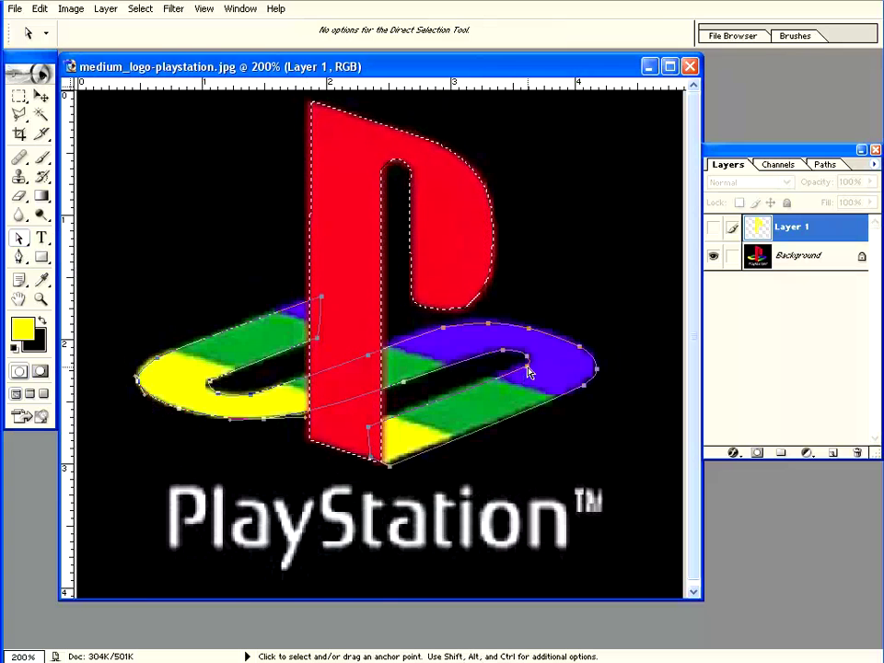
key(Right)
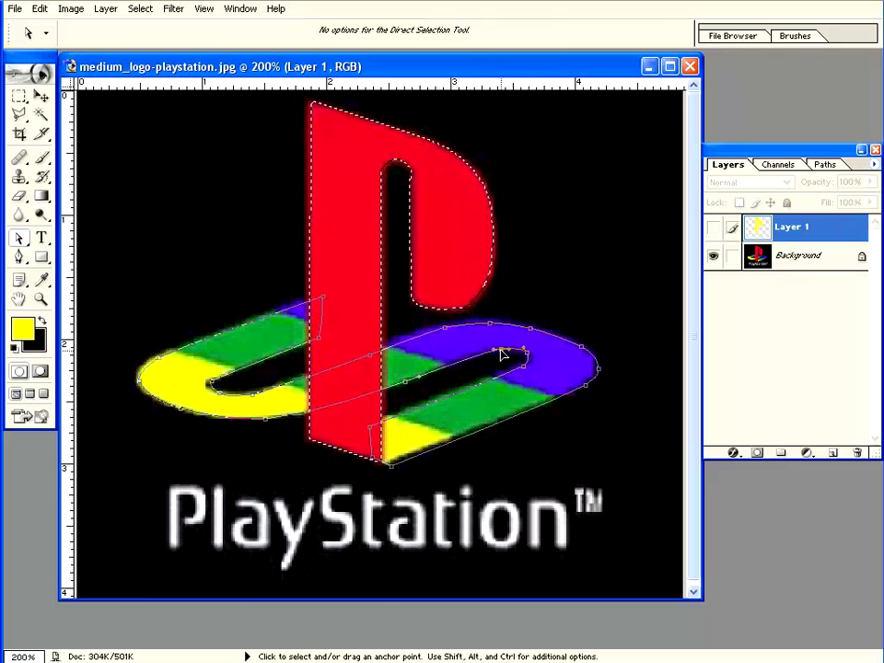
click(389, 466)
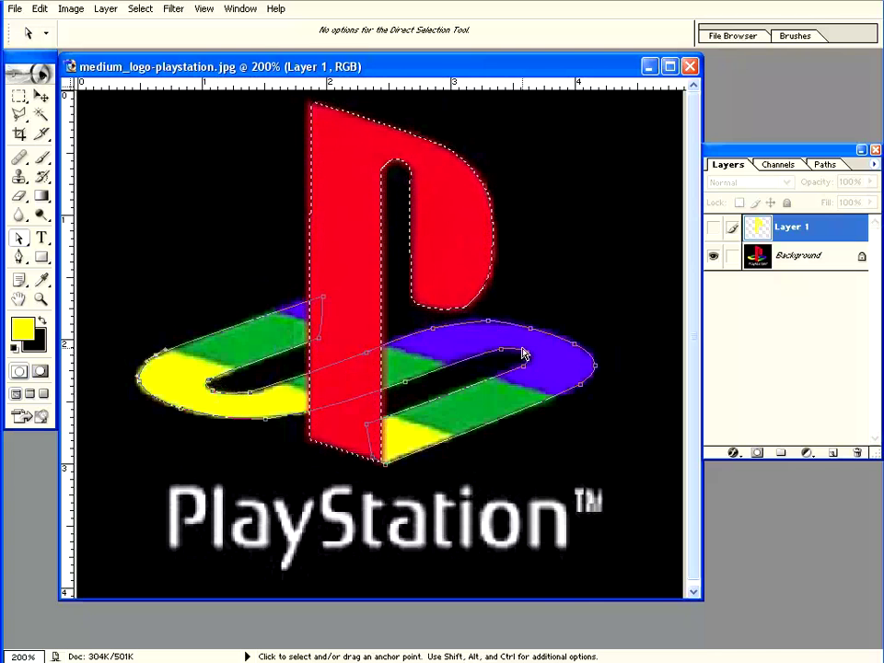
- Subtract the swoosh path's area from the P selection
right_click(441, 361)
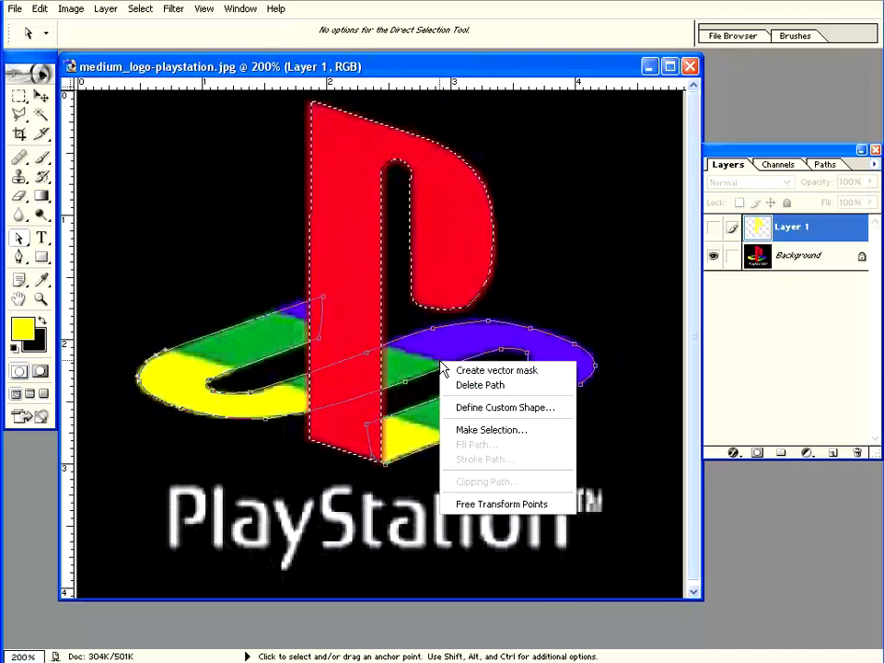
click(507, 430)
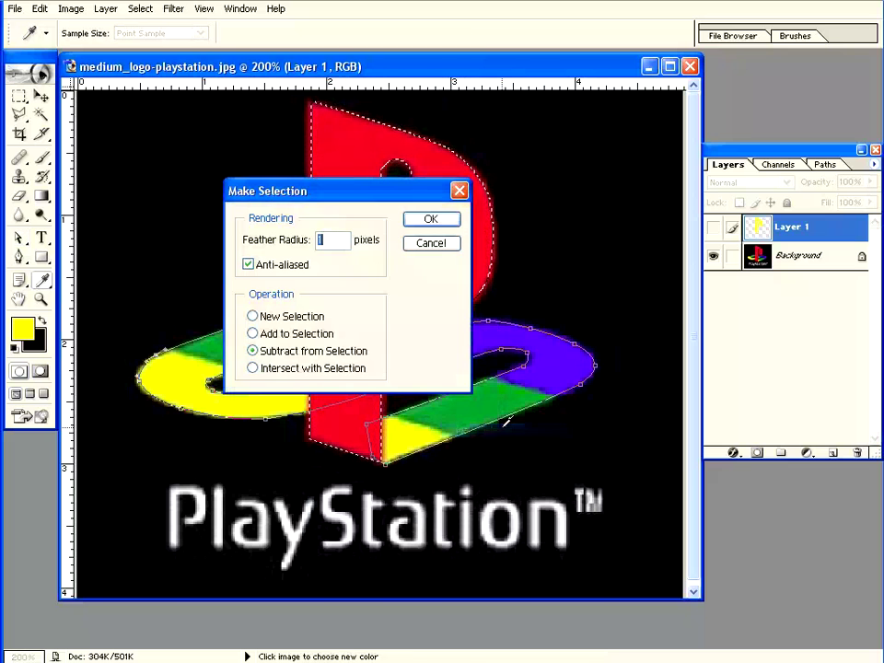
click(432, 221)
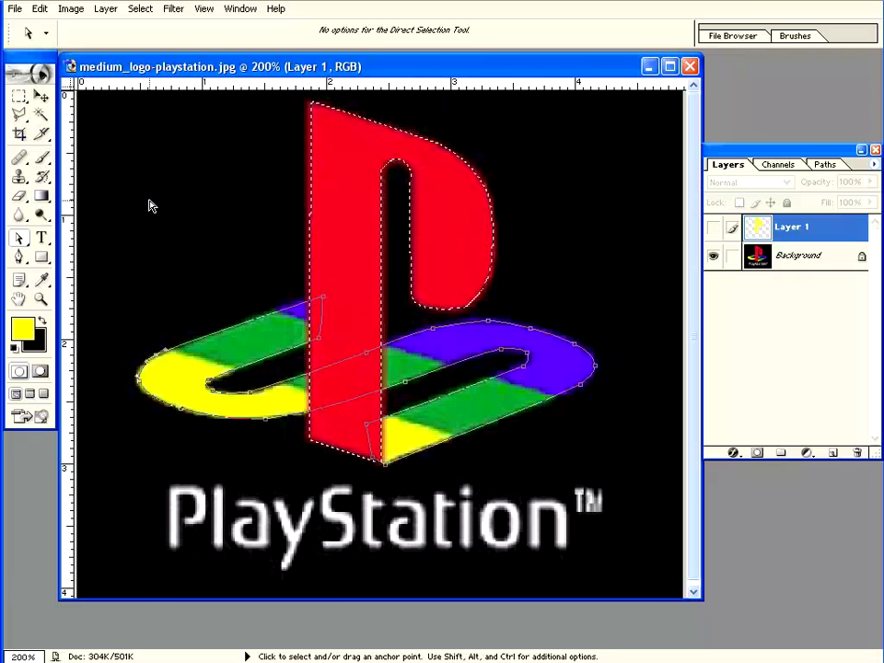
click(293, 288)
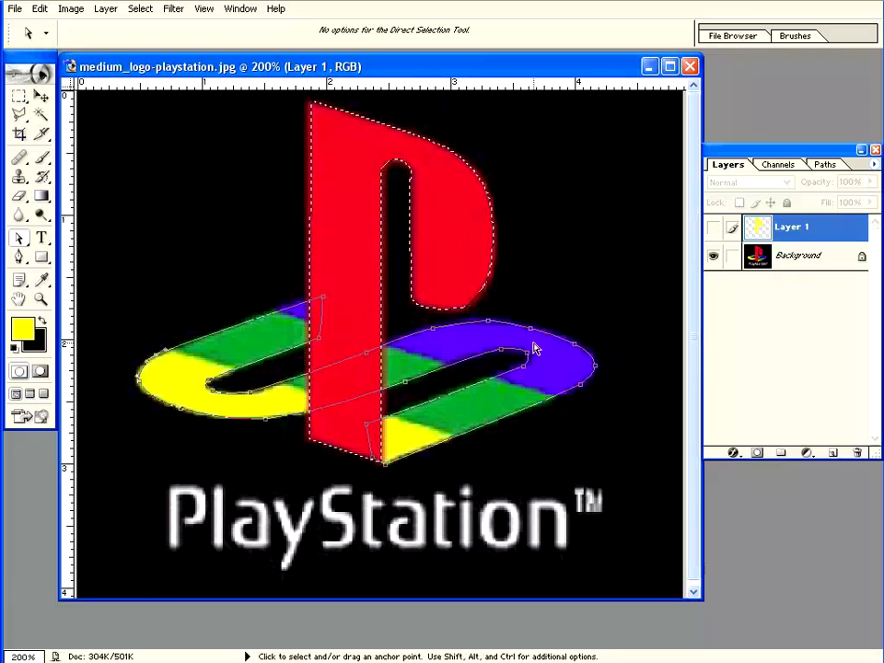
click(28, 245)
click(97, 238)
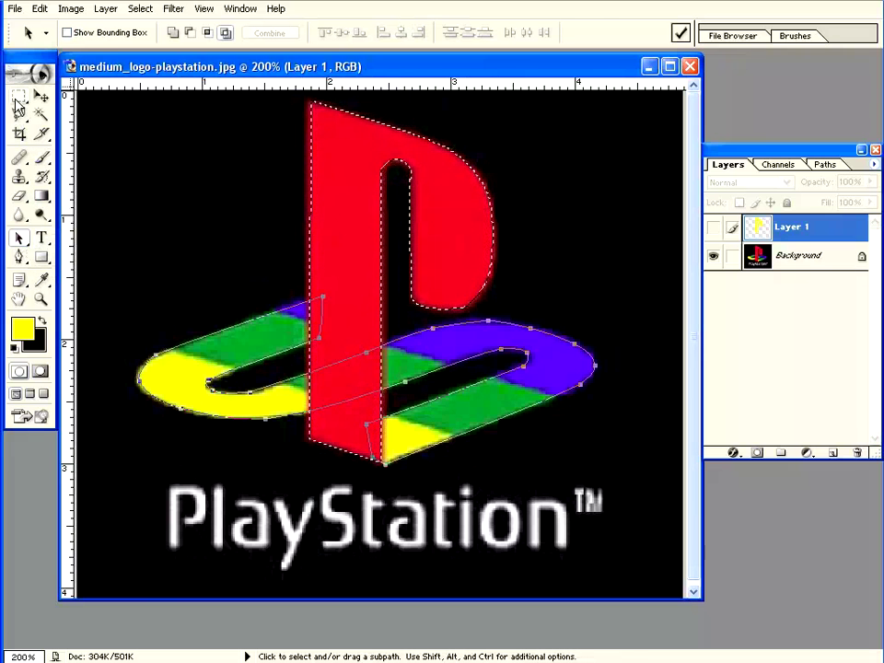
- Deselect everything via the Rectangular Marquee's canvas context menu
key(m)
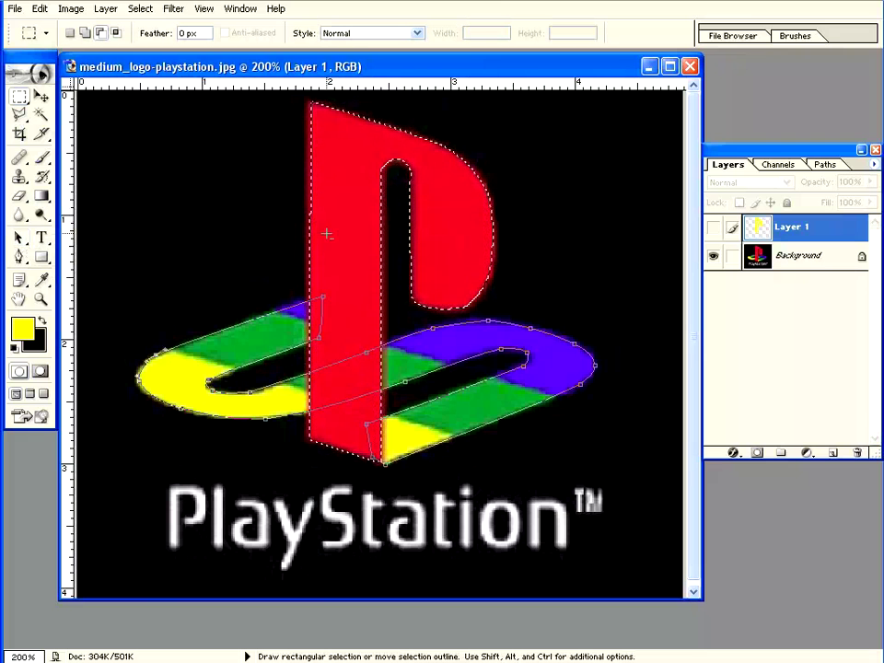
right_click(329, 238)
click(349, 245)
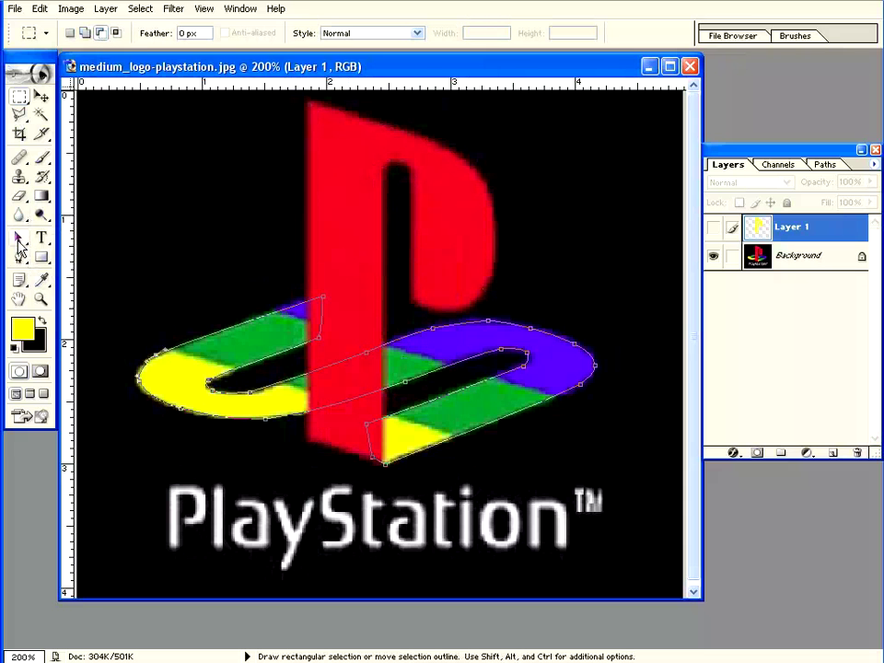
click(20, 257)
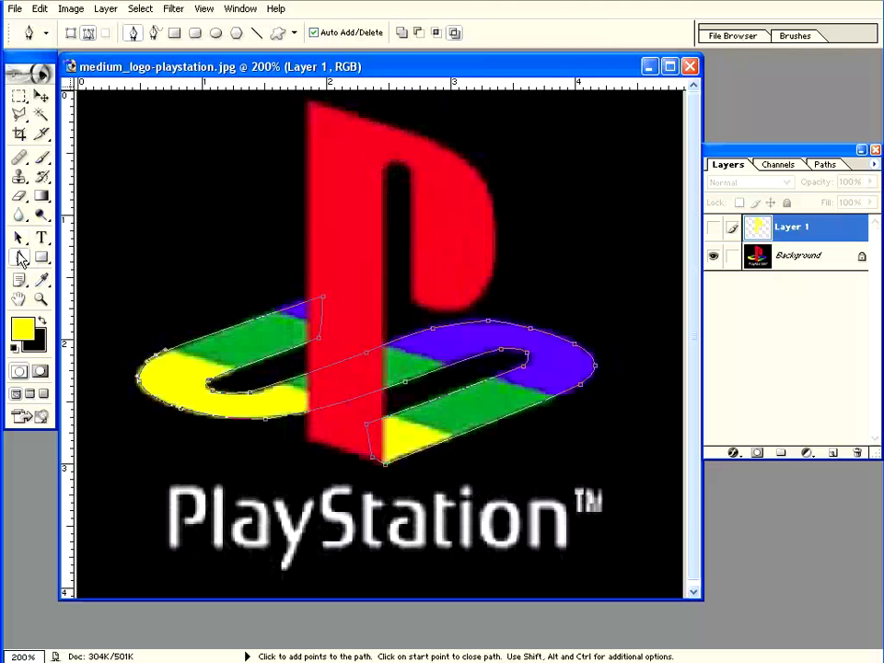
- Load the swoosh path as a selection and add a new Layer 2 below Layer 1
right_click(231, 354)
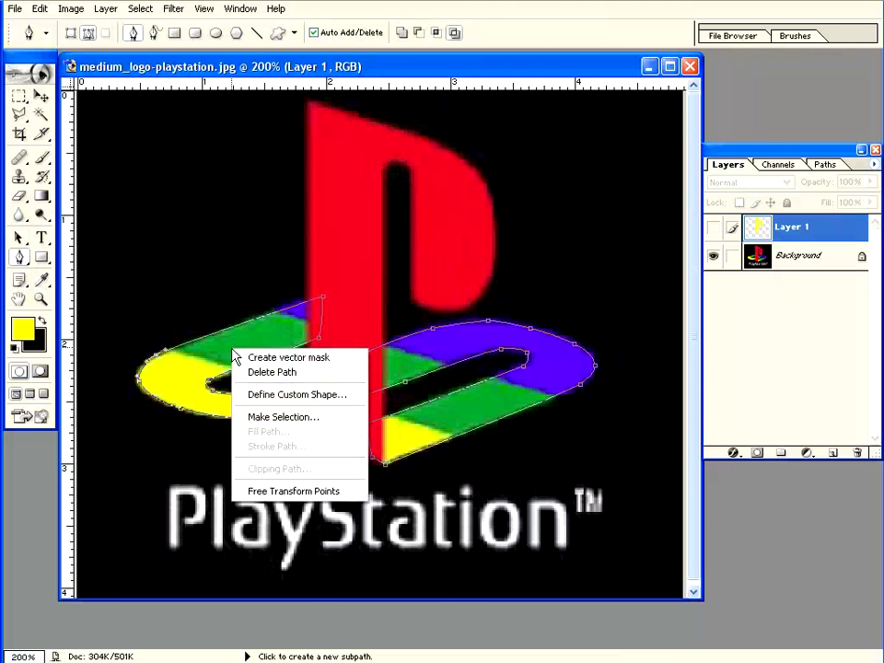
click(272, 419)
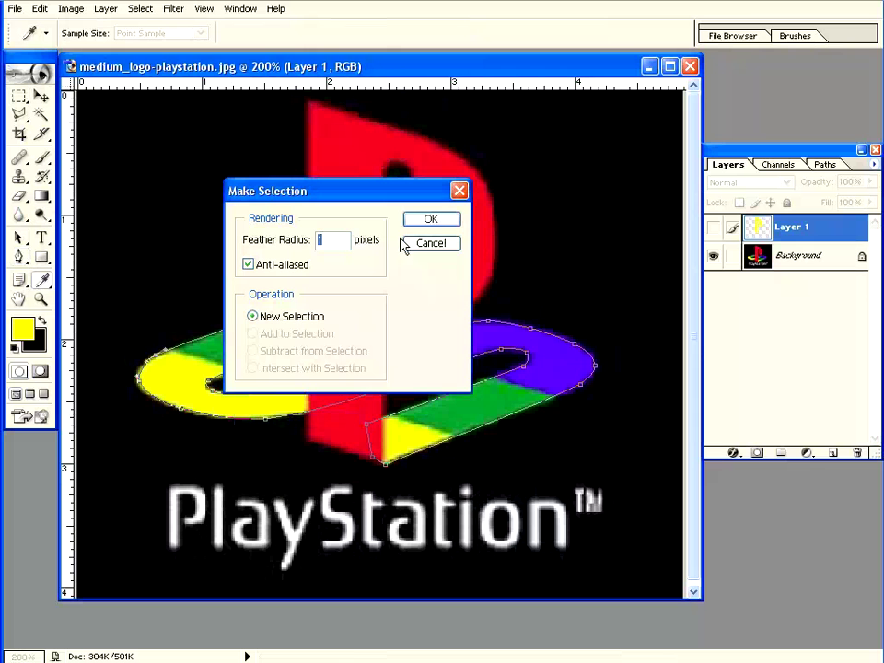
click(430, 223)
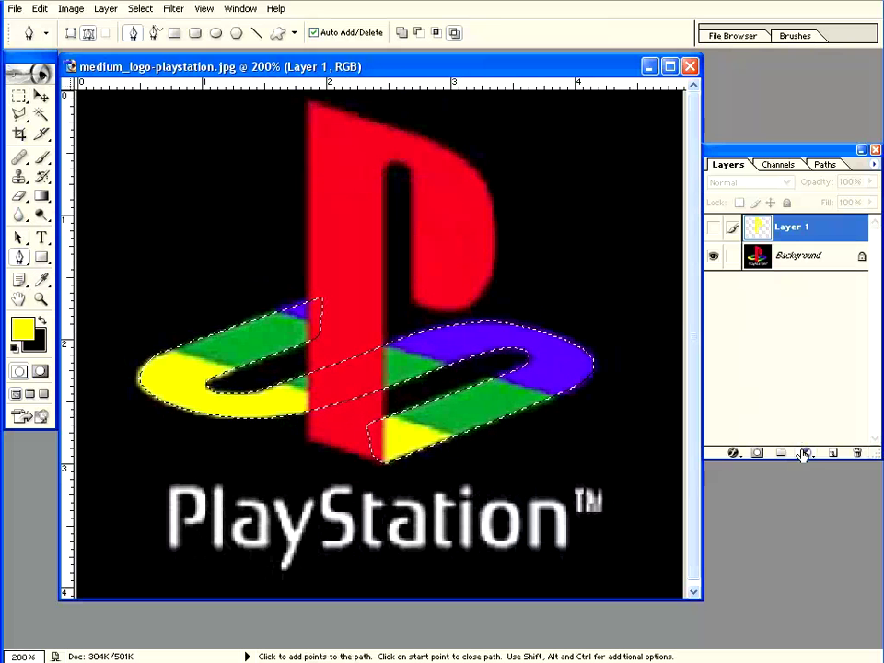
click(832, 455)
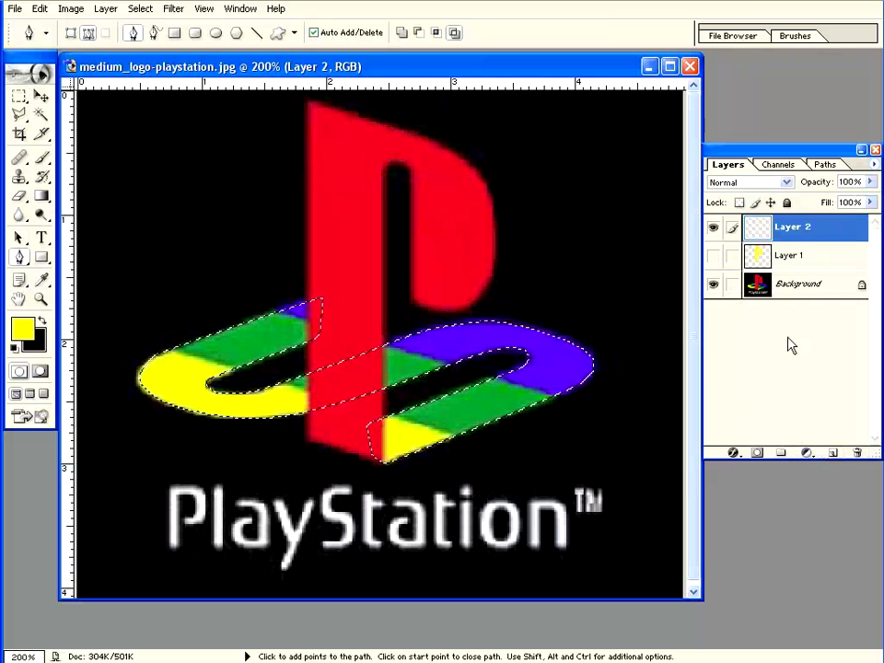
drag(760, 229, 760, 270)
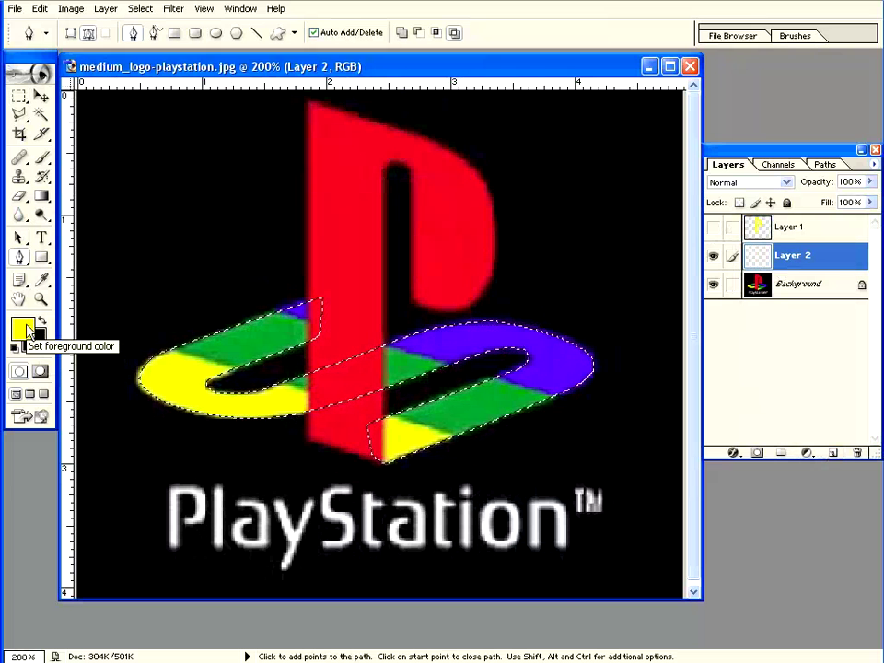
- Set the foreground colour to light blue and fill the selection on Layer 2
click(25, 329)
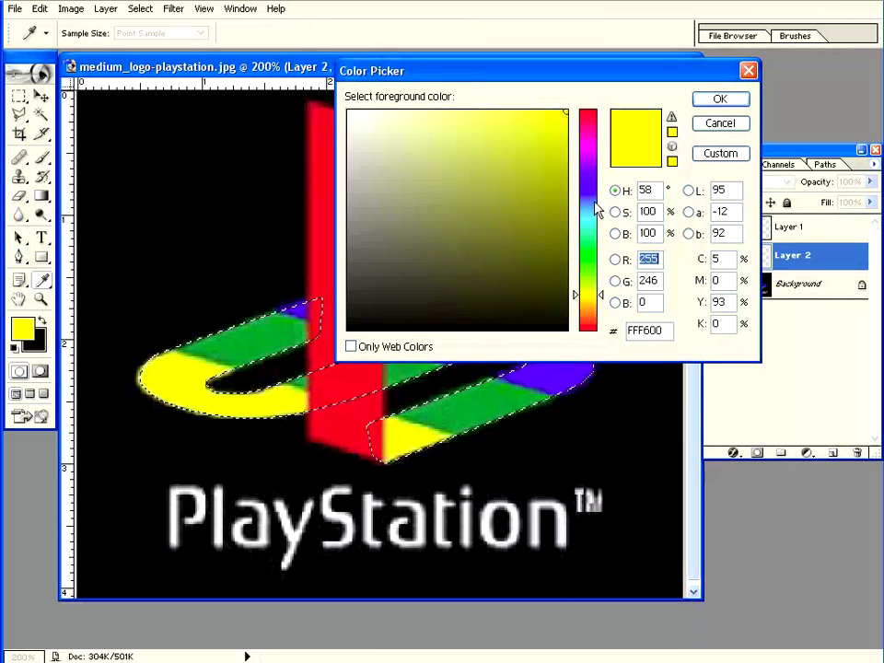
drag(597, 210, 586, 199)
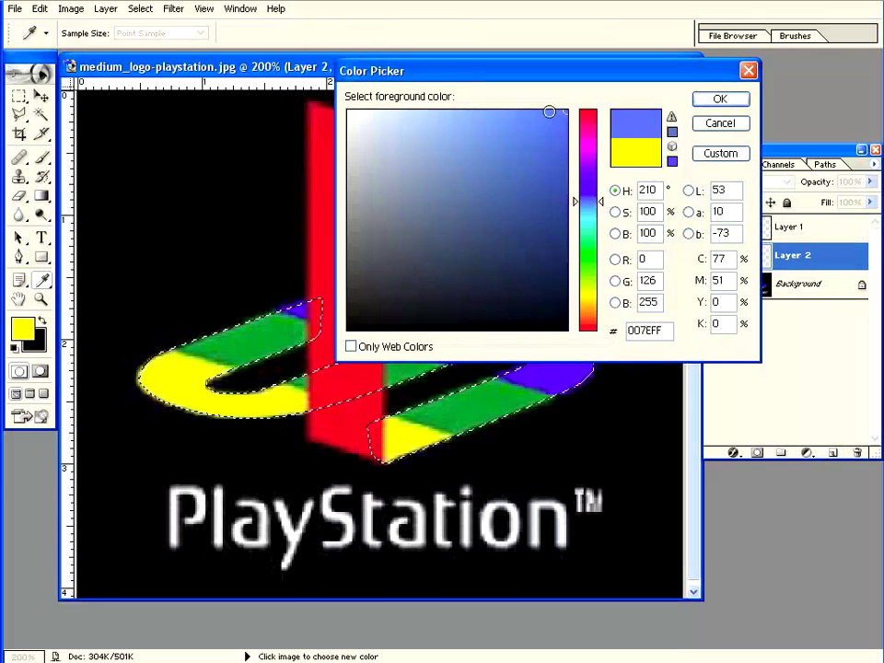
click(515, 109)
click(722, 99)
key(p)
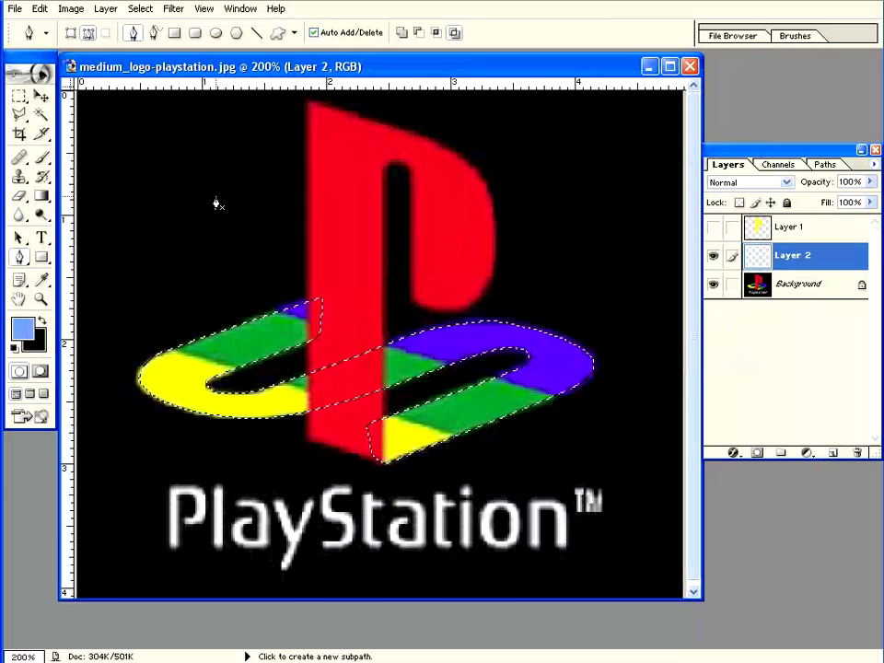
click(40, 8)
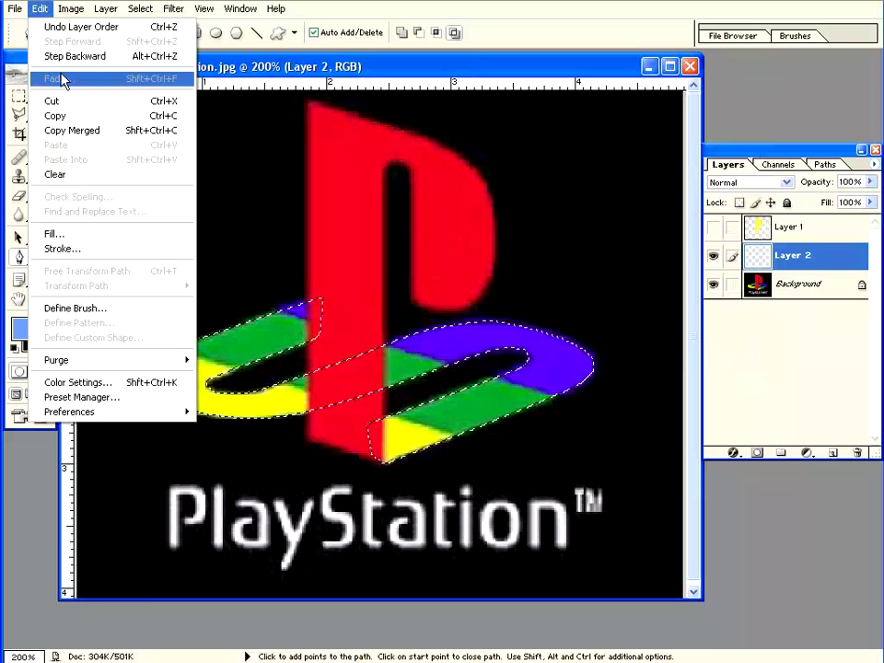
click(58, 237)
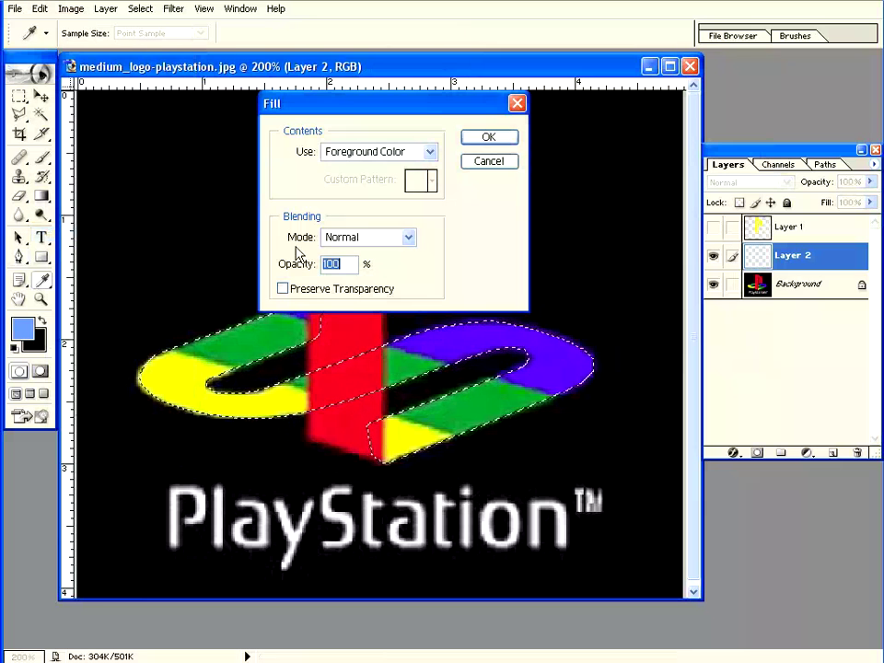
click(488, 138)
key(p)
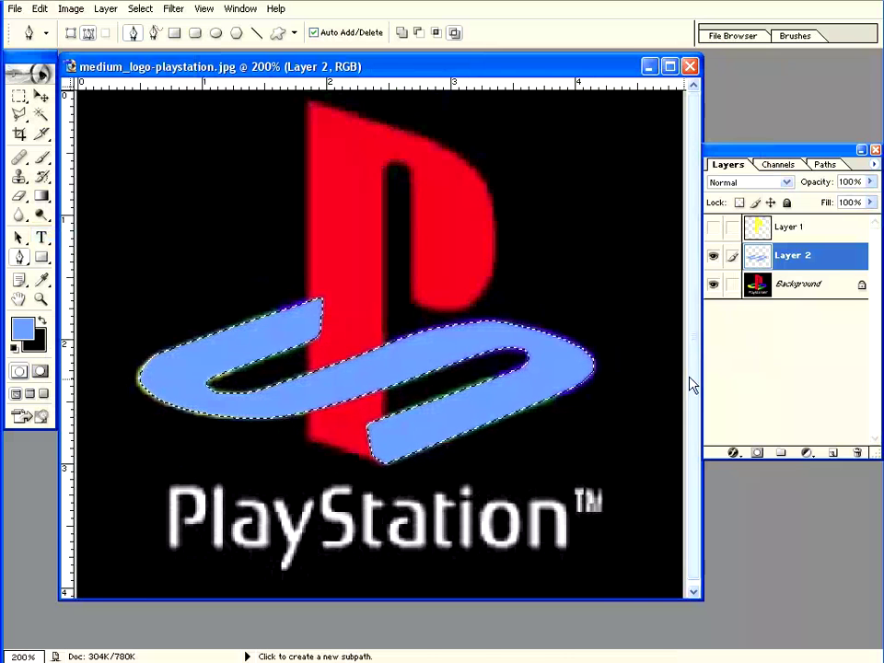
- Show Layer 1, hide the Background layer, and deselect so the logo stands on transparency
click(713, 229)
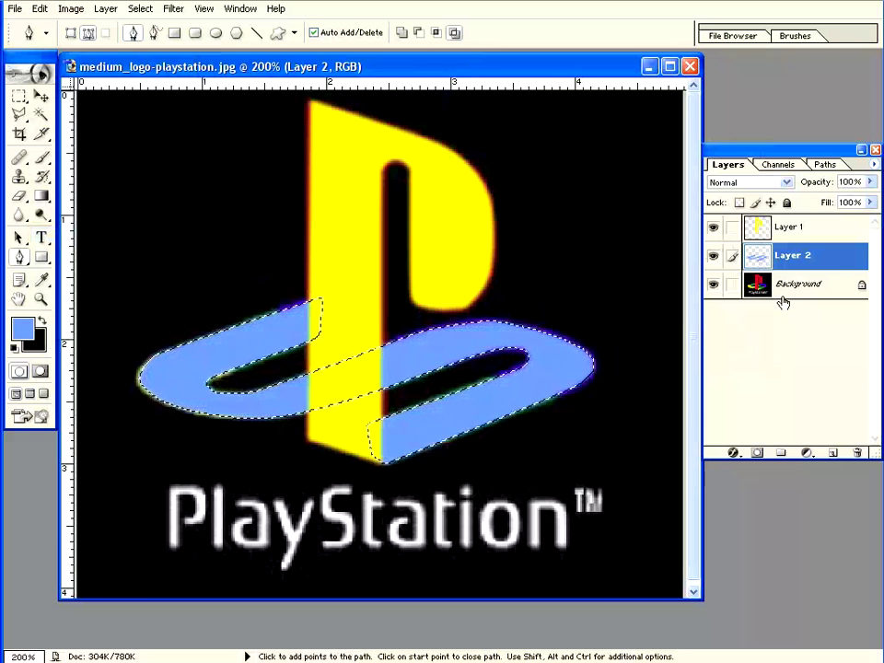
click(713, 285)
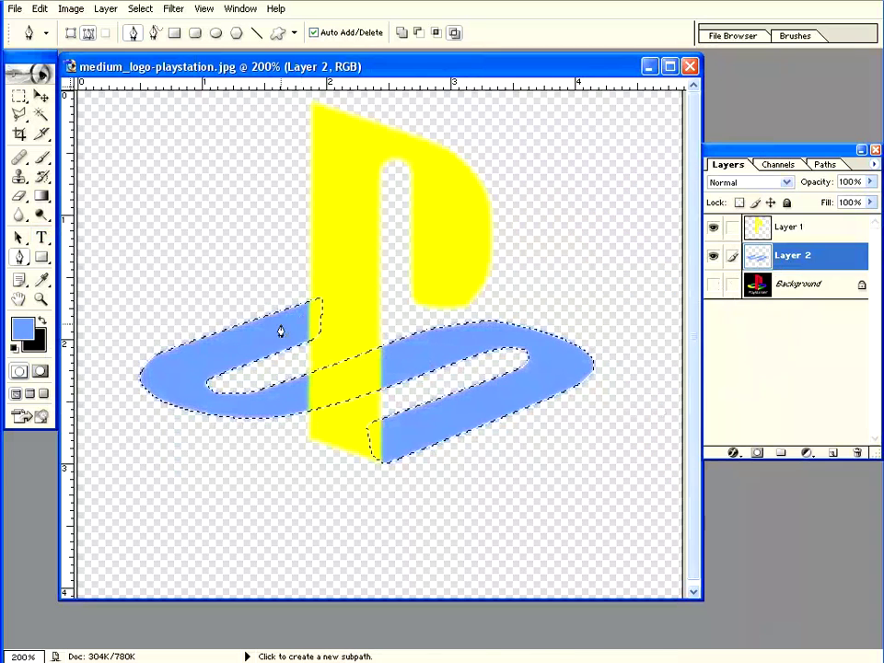
key(m)
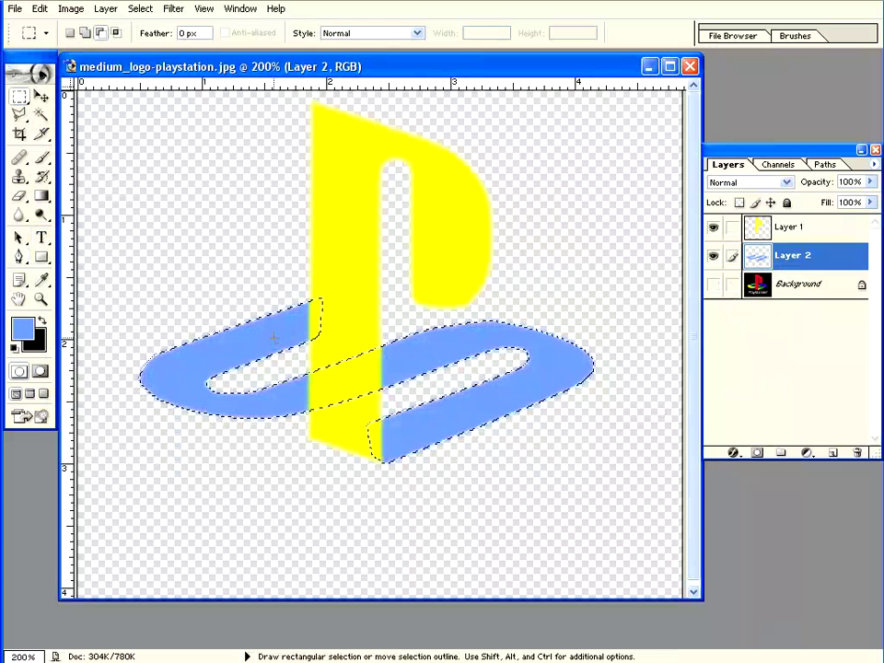
right_click(275, 339)
click(304, 349)
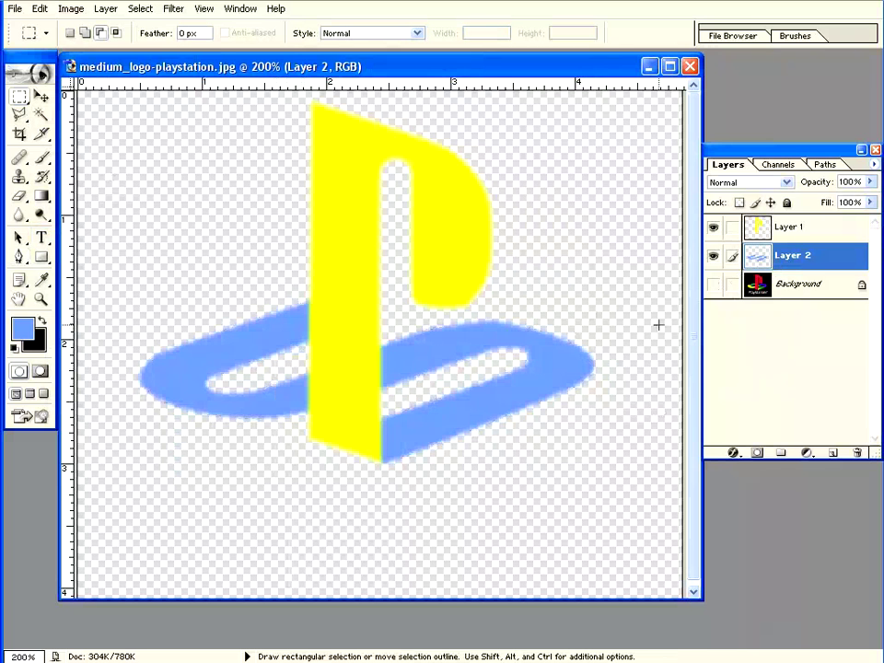
- Add a new Layer 3 beneath Layer 2 and set up a Linear gradient
click(833, 454)
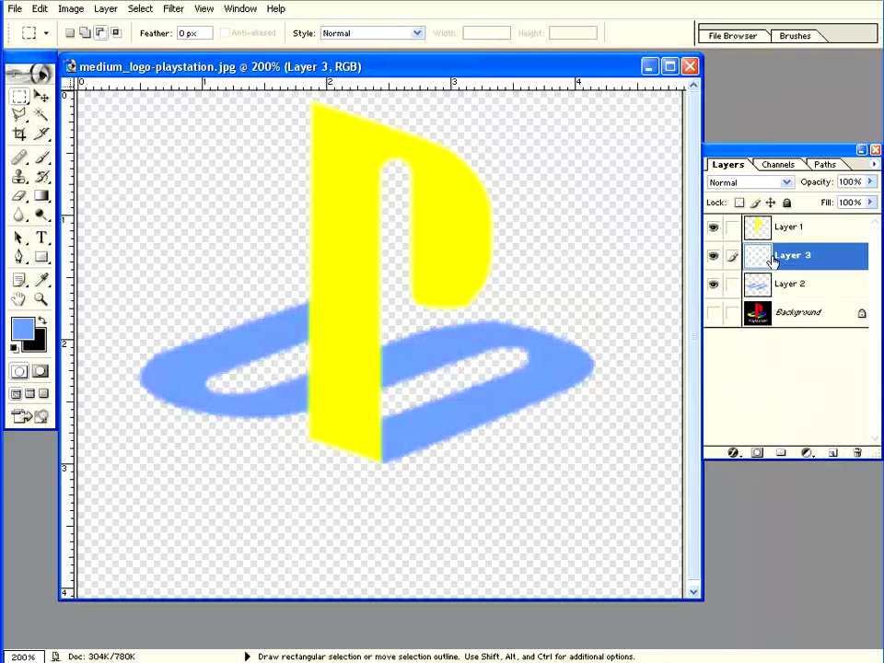
drag(763, 258, 761, 289)
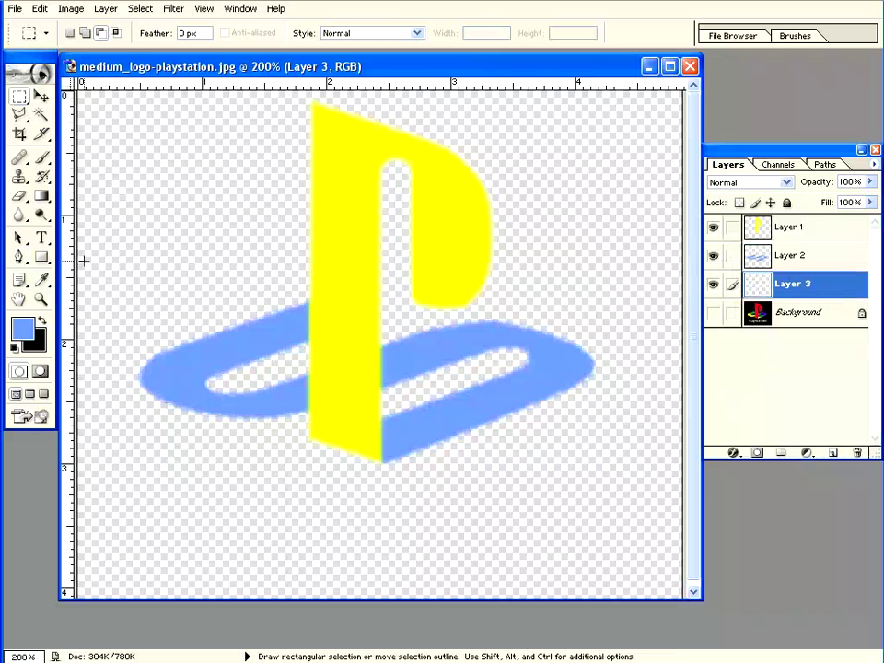
click(42, 195)
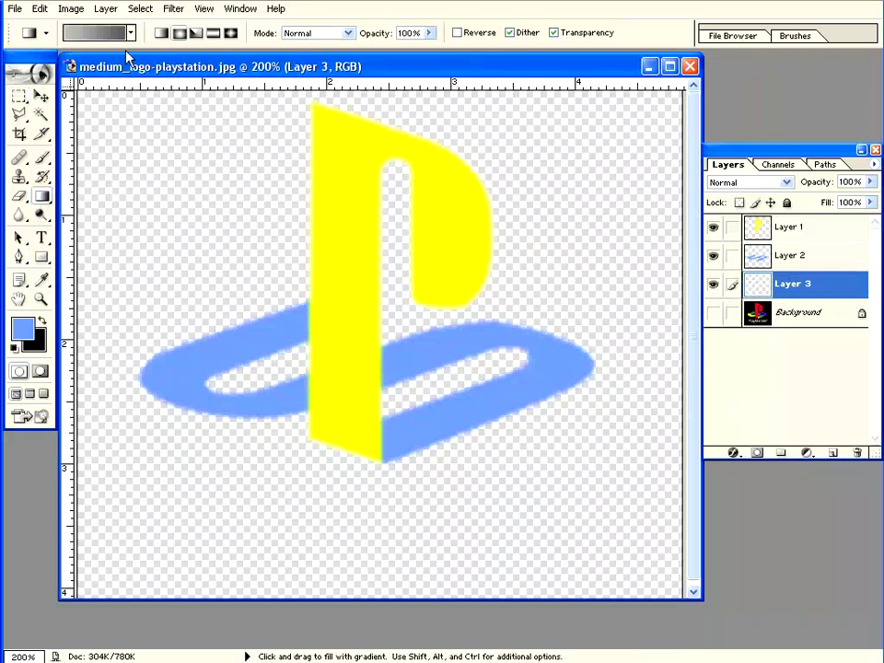
drag(360, 539, 355, 117)
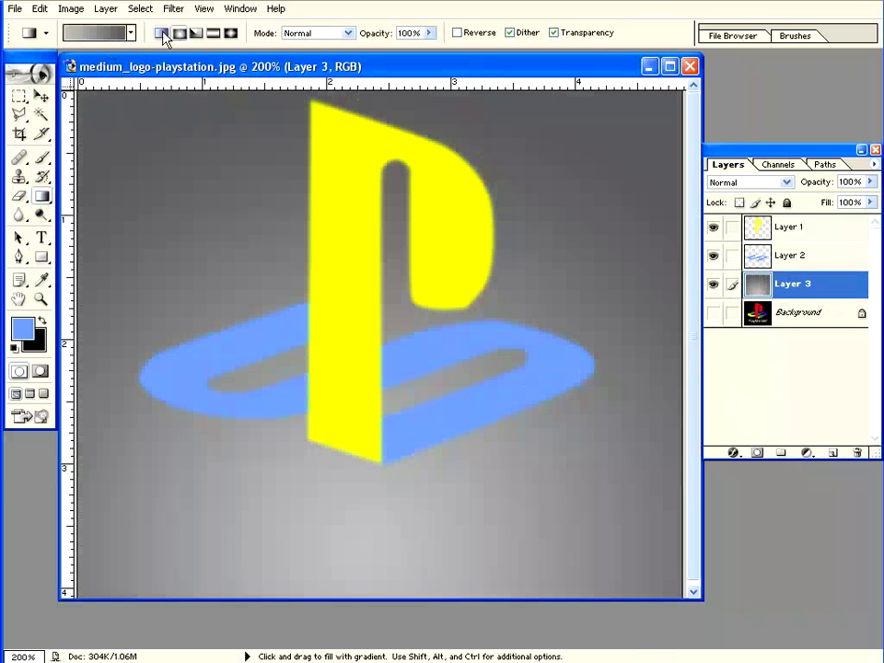
click(162, 34)
- Draw a vertical grey gradient on Layer 3, light at top and darker toward the bottom
mouse_move(367, 492)
mouse_down()
mouse_move(368, 83)
mouse_move(365, 465)
mouse_up()
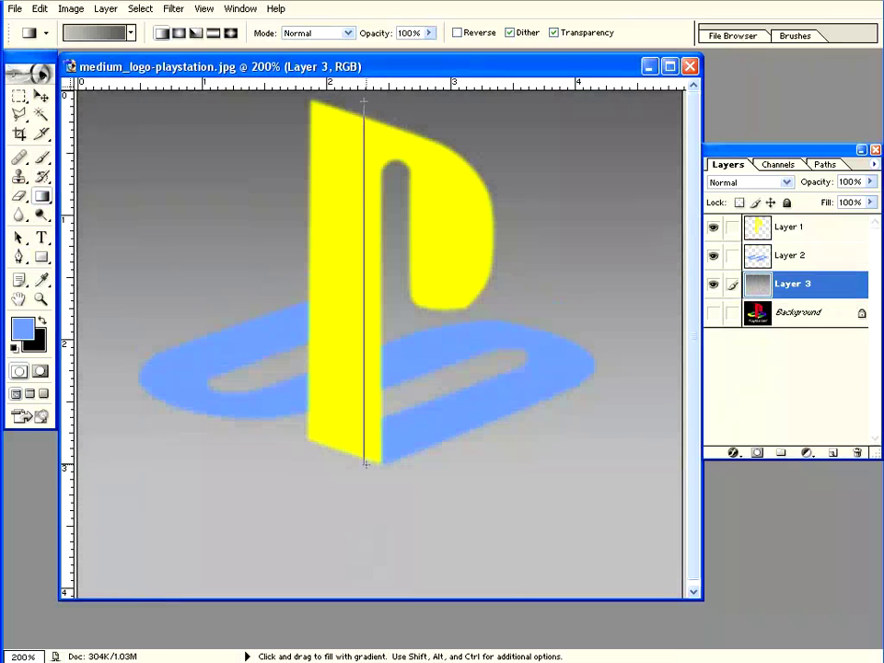
drag(365, 465, 468, 452)
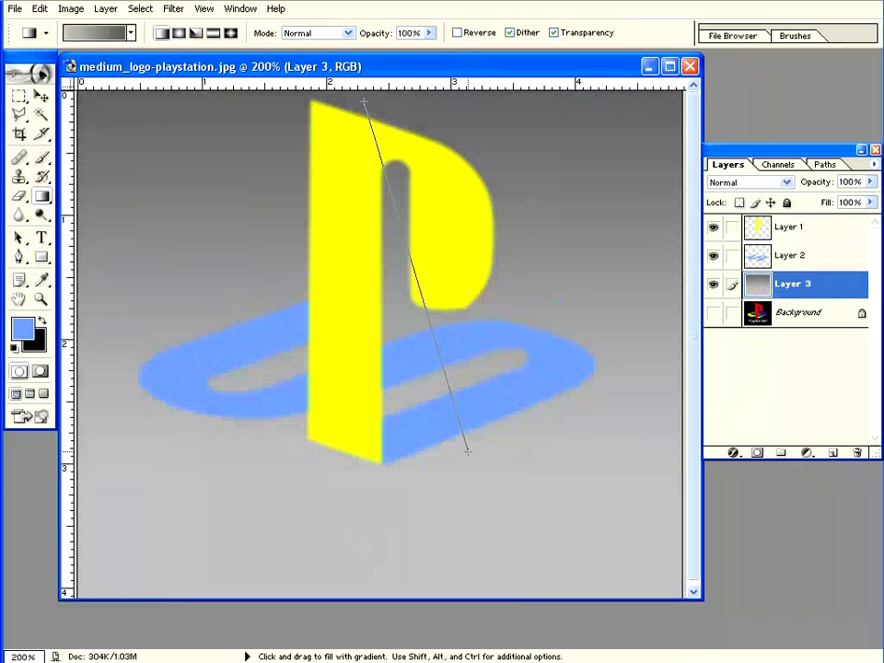
key(shift)
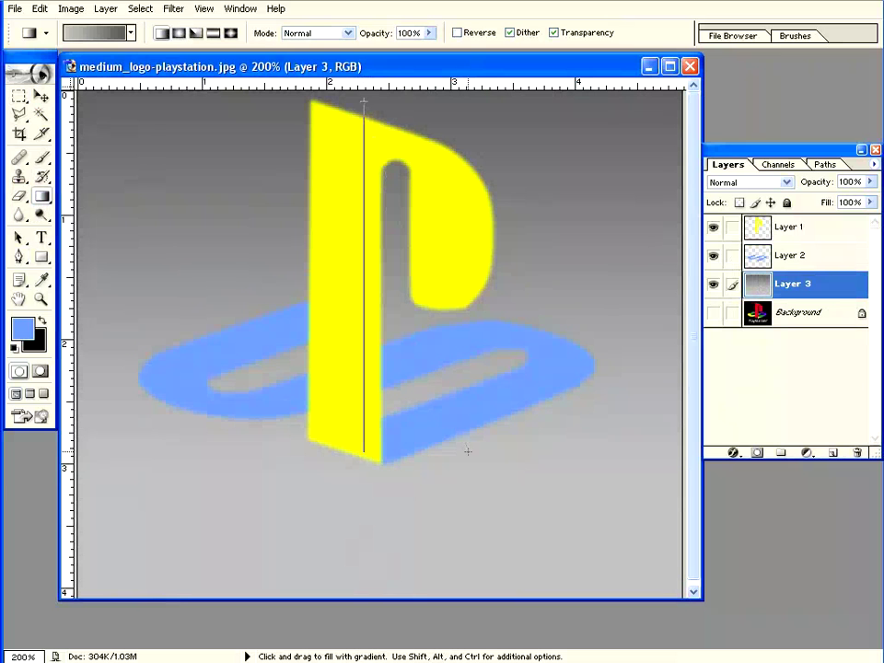
mouse_move(468, 452)
mouse_down()
mouse_move(333, 271)
mouse_move(312, 451)
mouse_move(170, 316)
mouse_move(217, 472)
mouse_up()
key(shift)
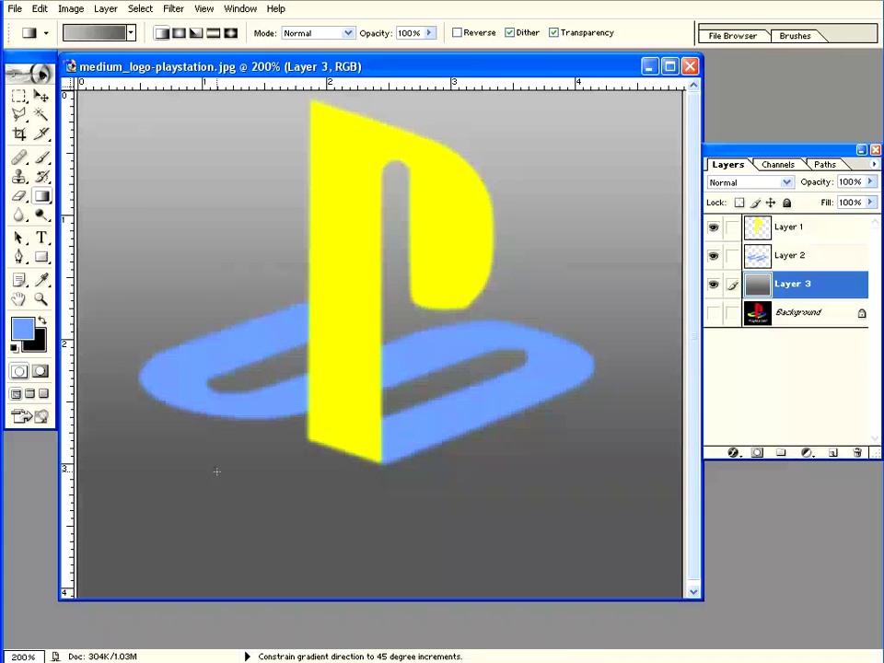
drag(371, 98, 374, 473)
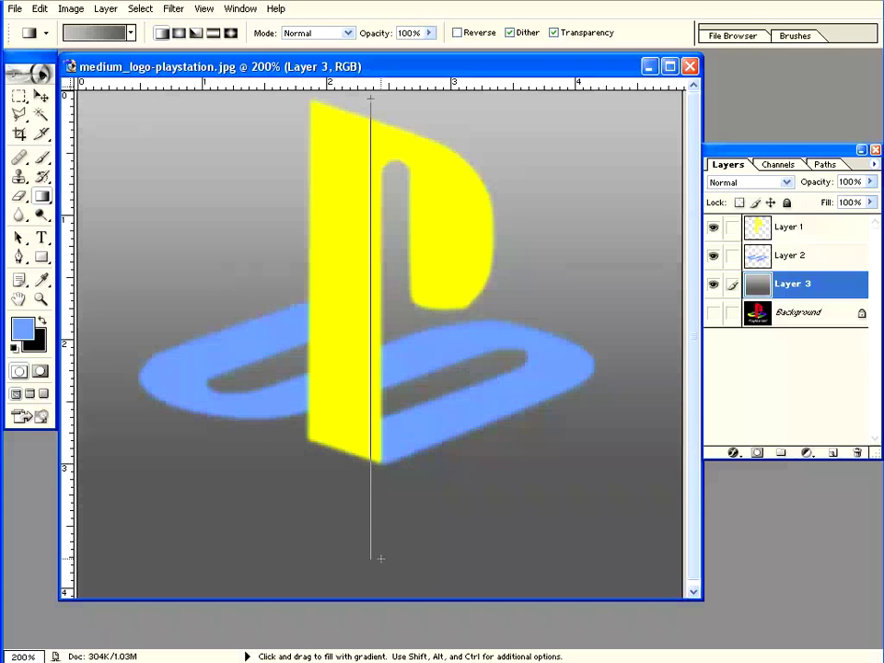
drag(381, 573, 382, 573)
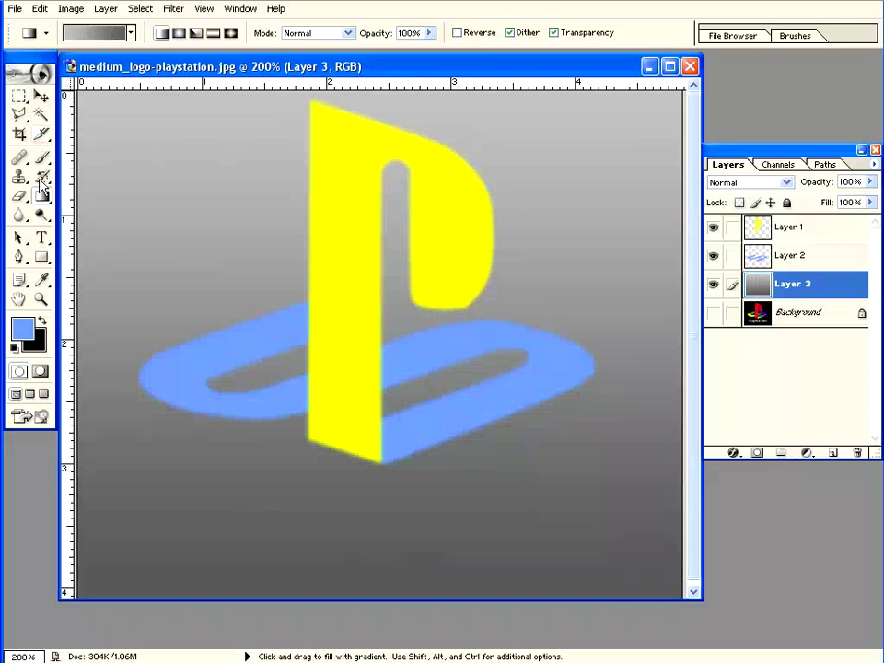
- Type the caption 'Permainan Santa' below the logo in light-blue 72 pt Courier
key(t)
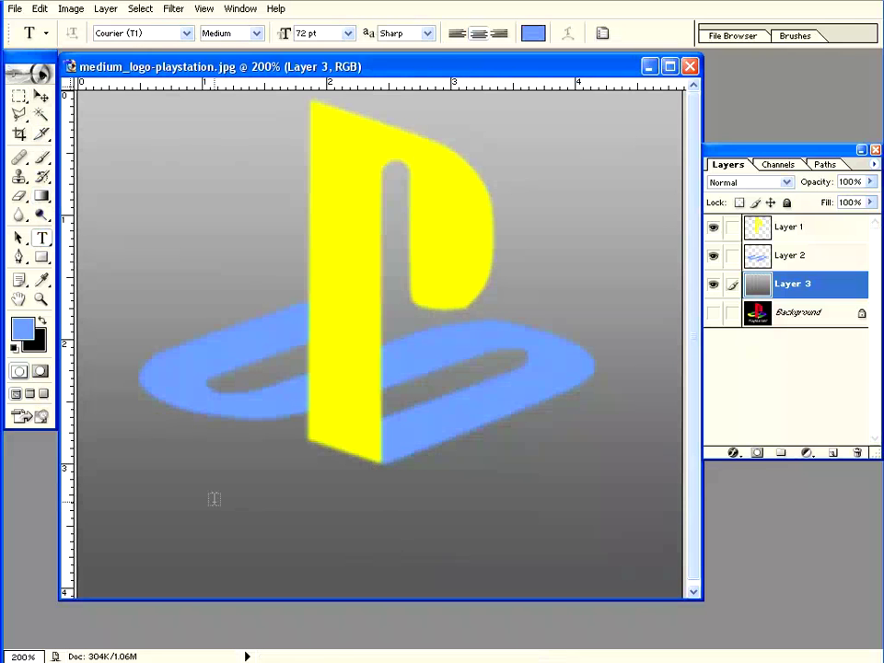
click(217, 501)
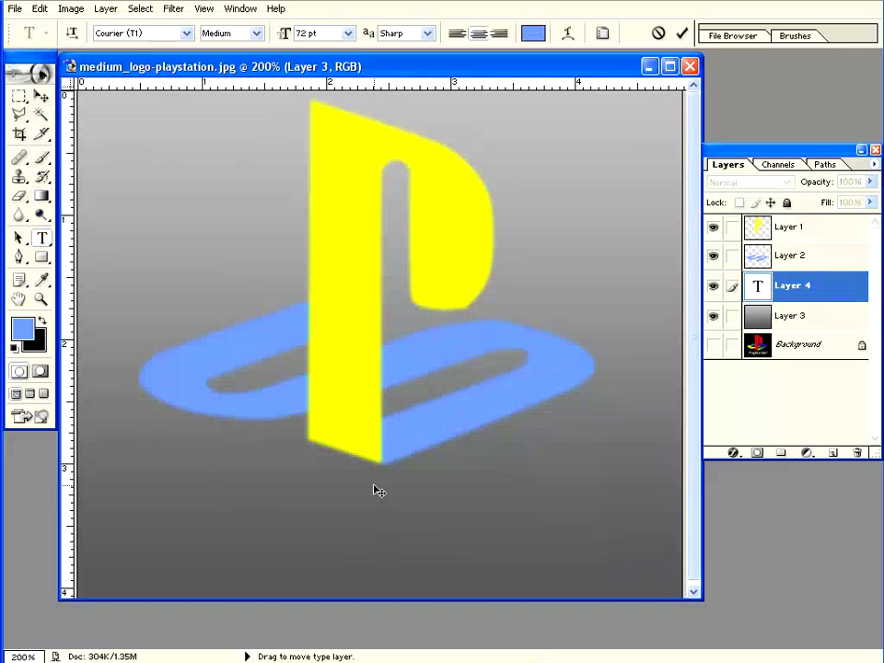
text(P)
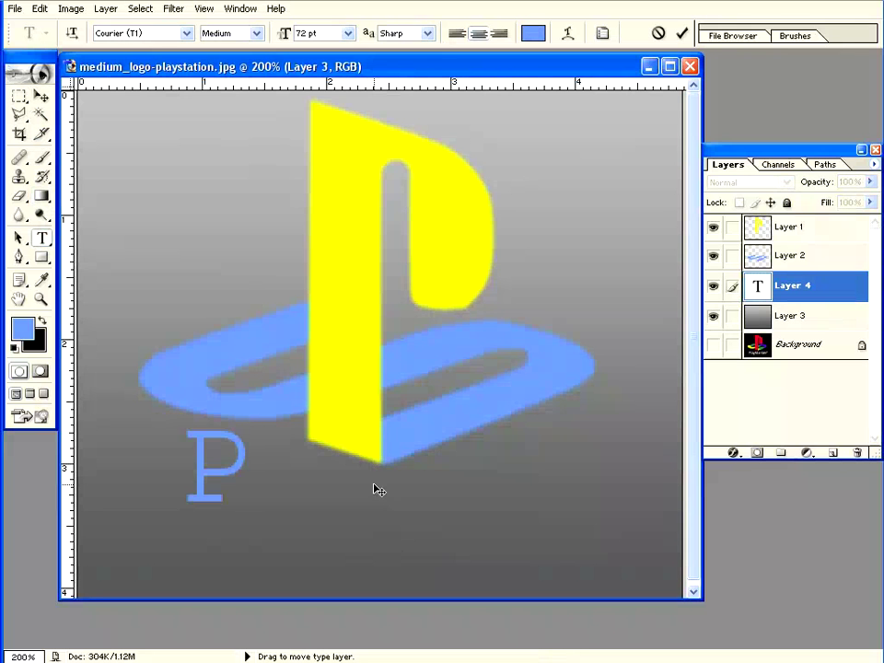
text(erma)
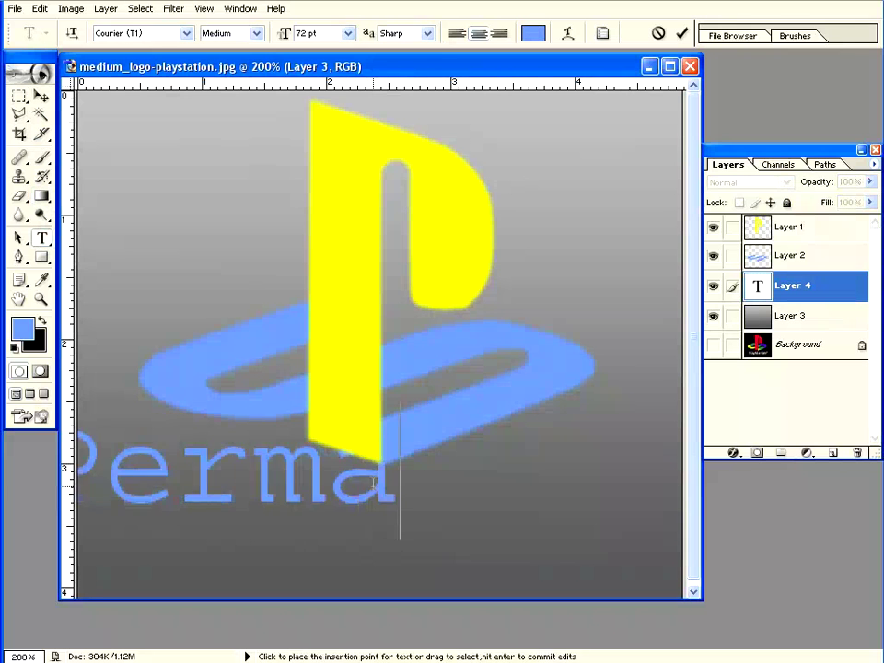
text(inan)
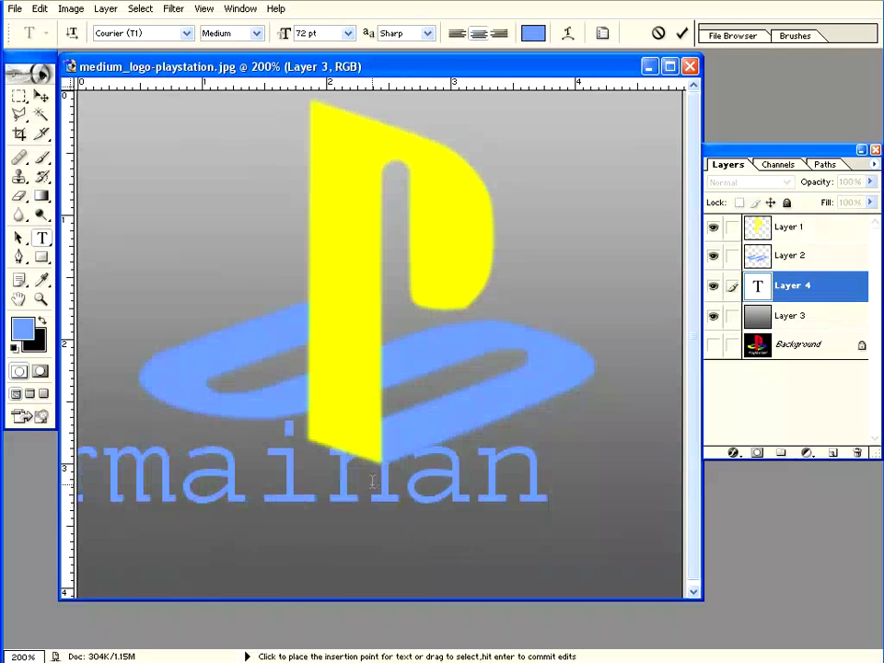
text( Sant)
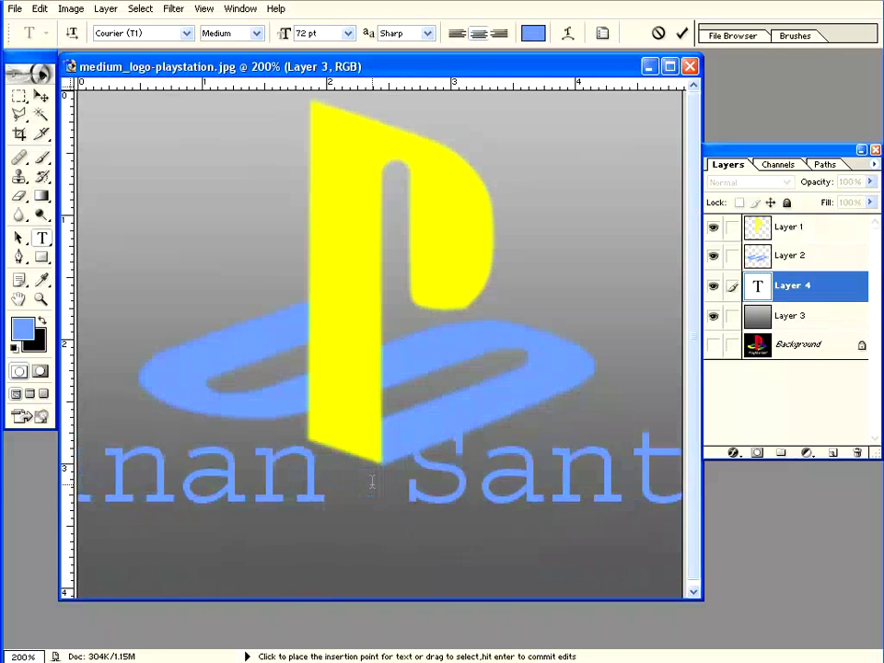
text(a)
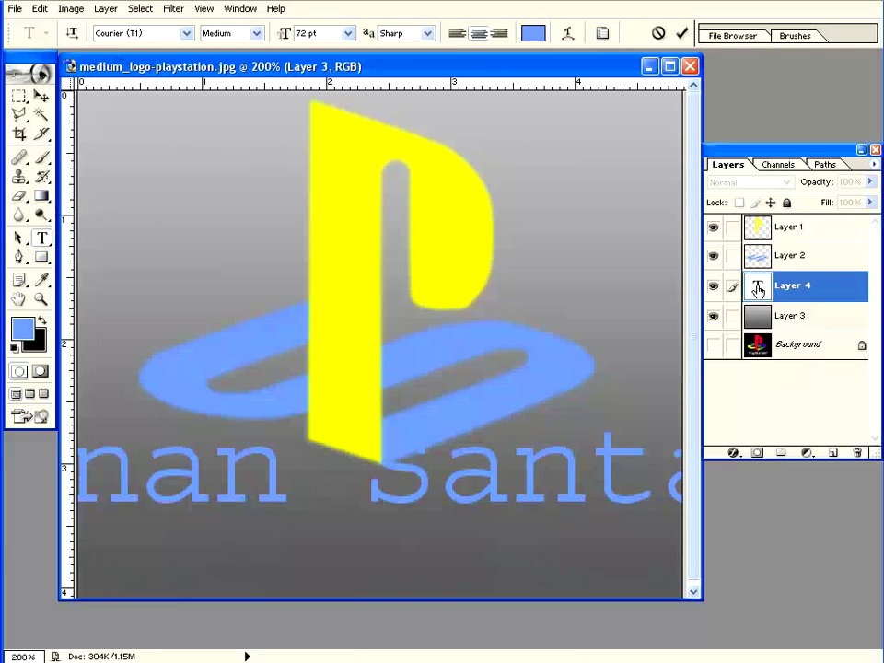
- Shrink the caption to 24 pt and move it fully onto the canvas below the logo
double_click(759, 290)
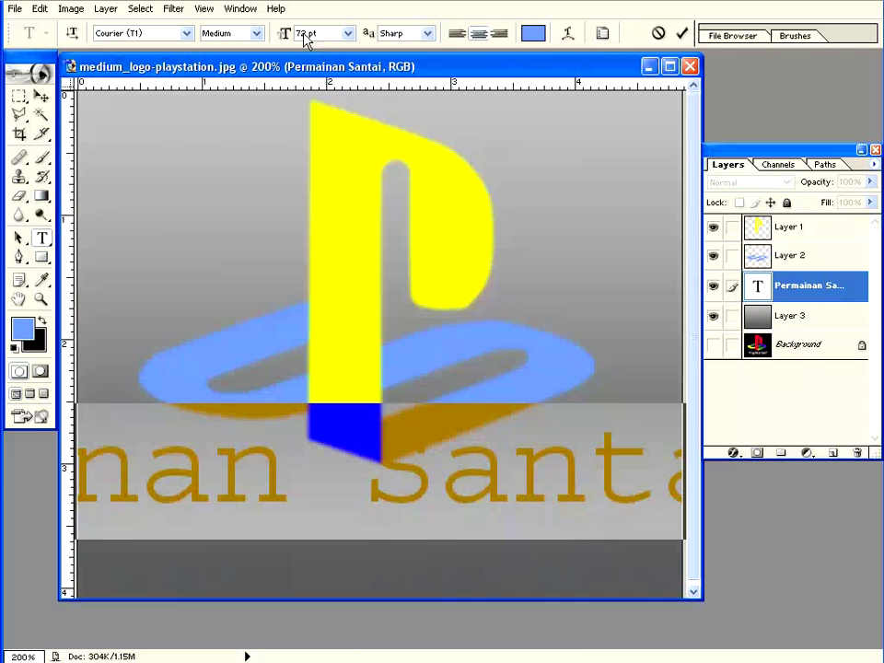
click(347, 33)
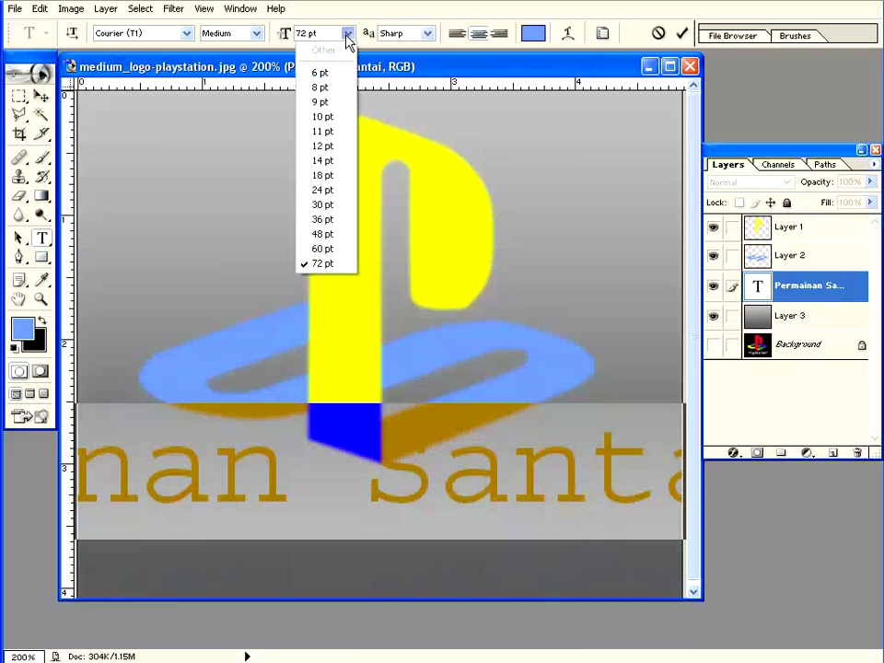
click(324, 191)
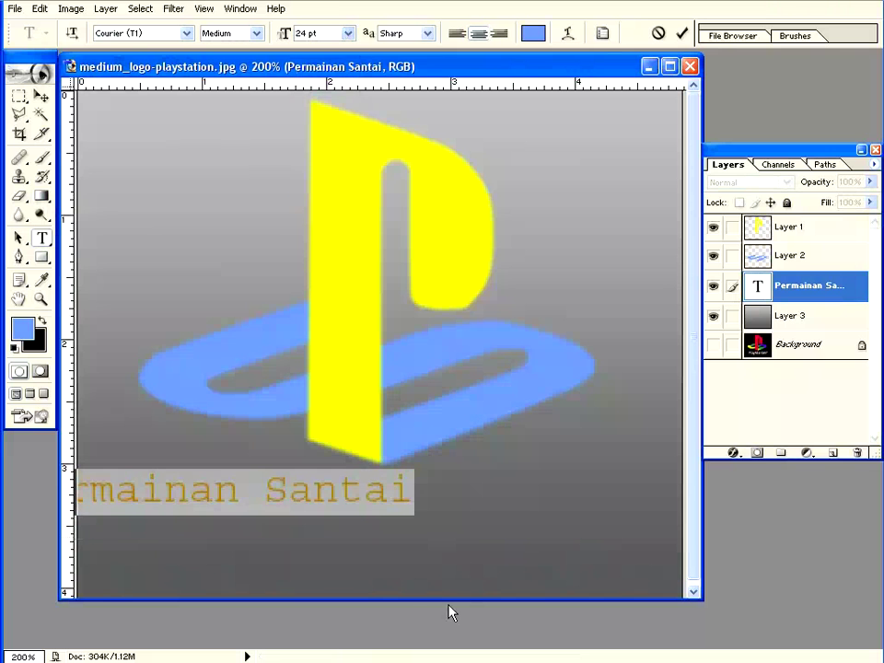
mouse_move(277, 575)
mouse_down()
mouse_move(428, 592)
mouse_move(415, 592)
mouse_move(418, 585)
mouse_up()
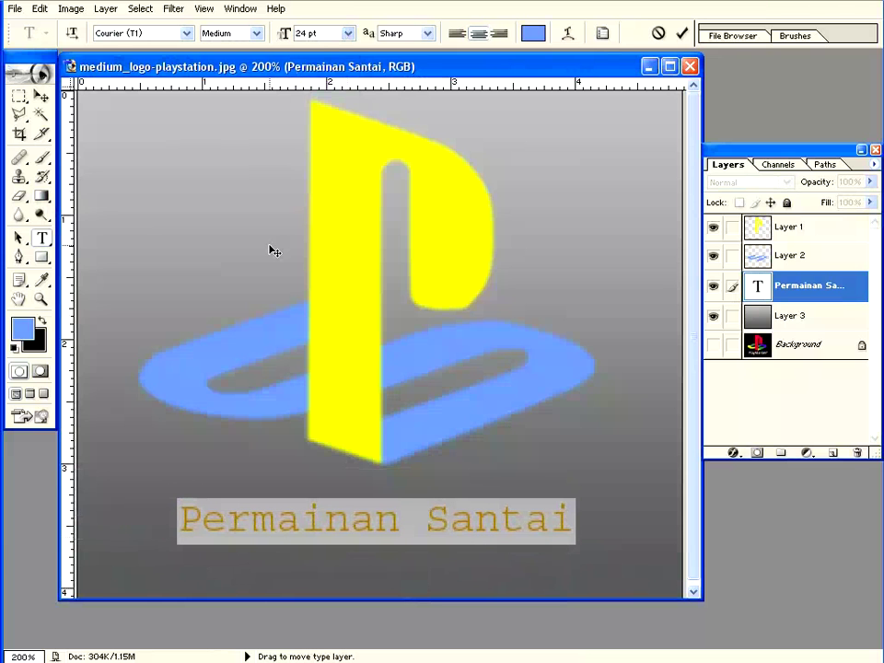
- Enlarge the caption to 30 pt and select all of its text
click(348, 33)
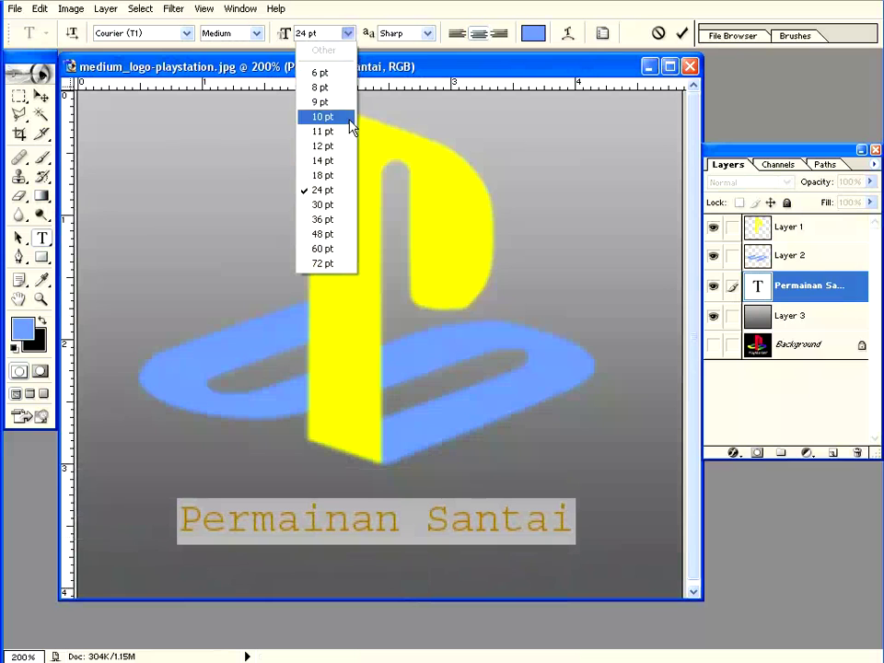
click(344, 210)
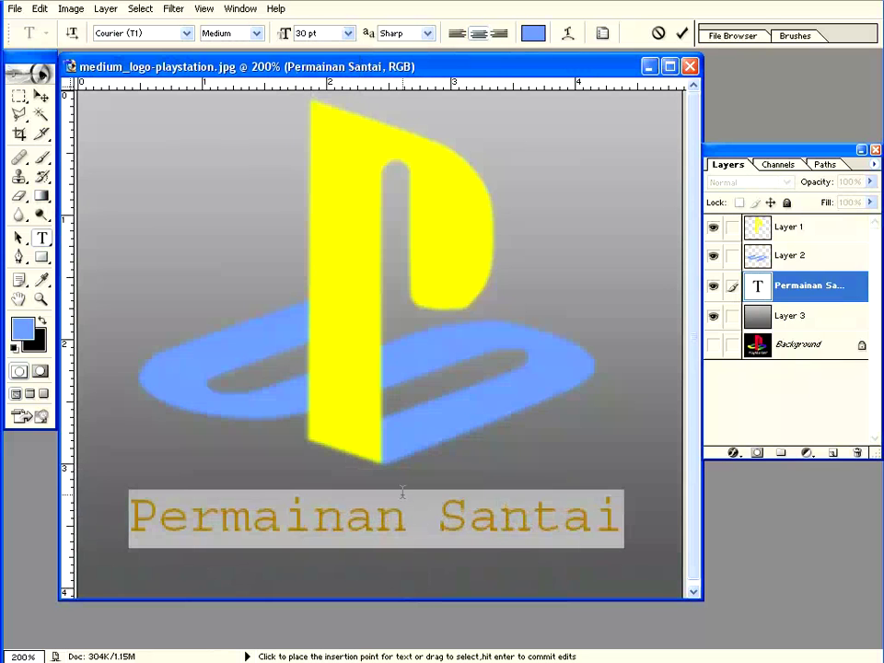
click(421, 526)
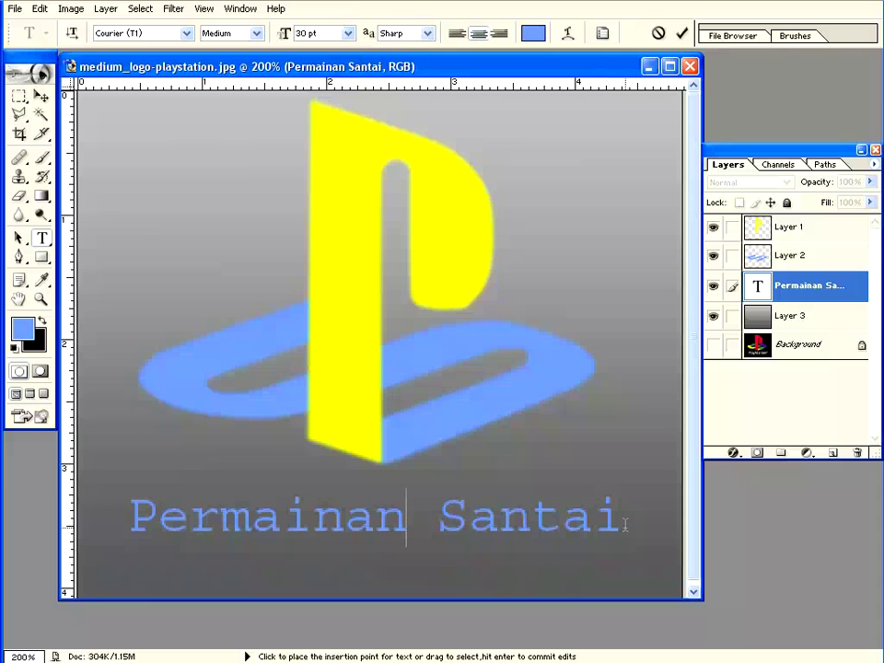
drag(643, 519, 124, 514)
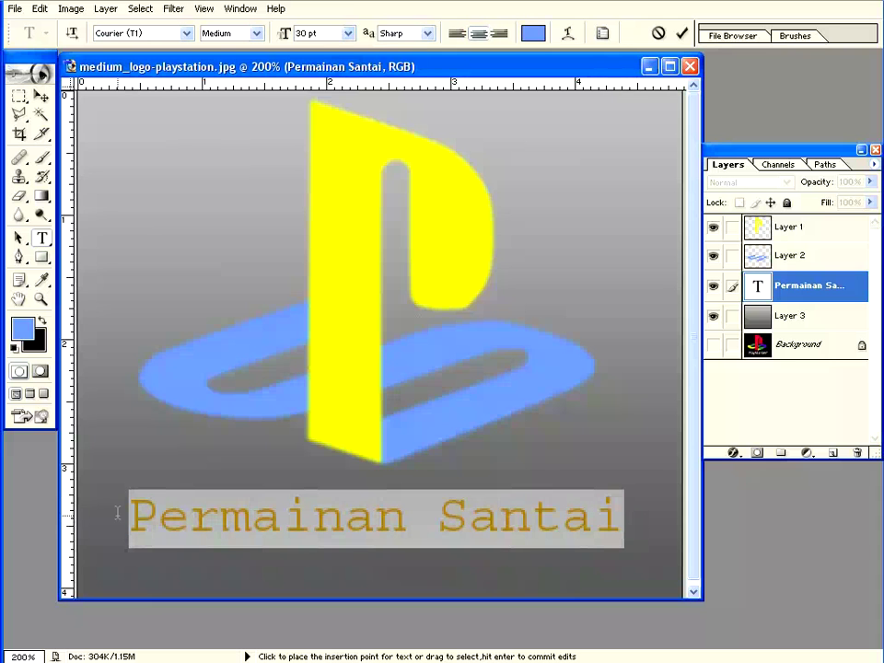
- Recolour the caption text to near-black grey (about 1A1A1A) and commit the edit
click(535, 35)
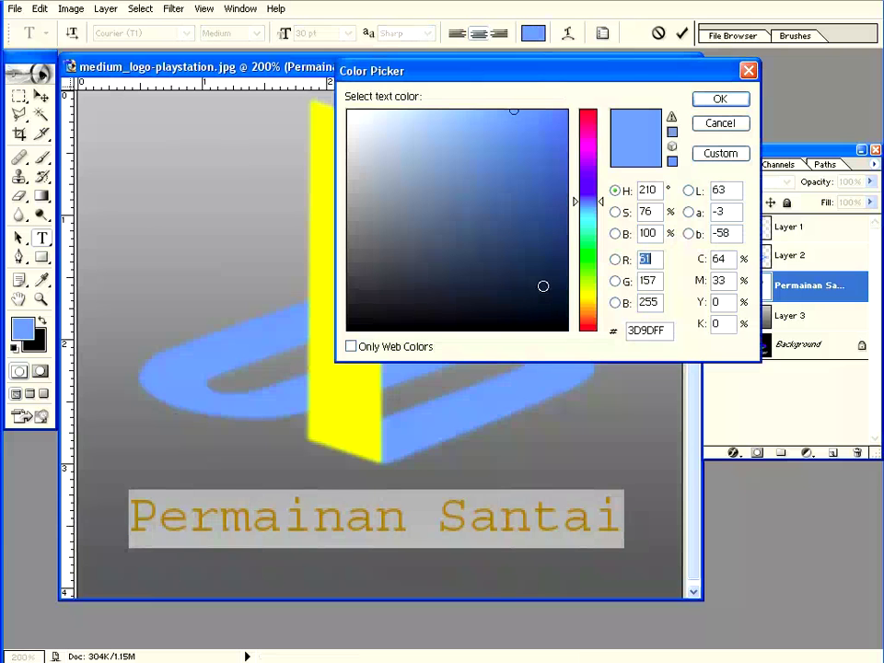
mouse_move(598, 201)
mouse_down()
mouse_move(580, 300)
mouse_move(605, 319)
mouse_up()
drag(489, 282, 331, 286)
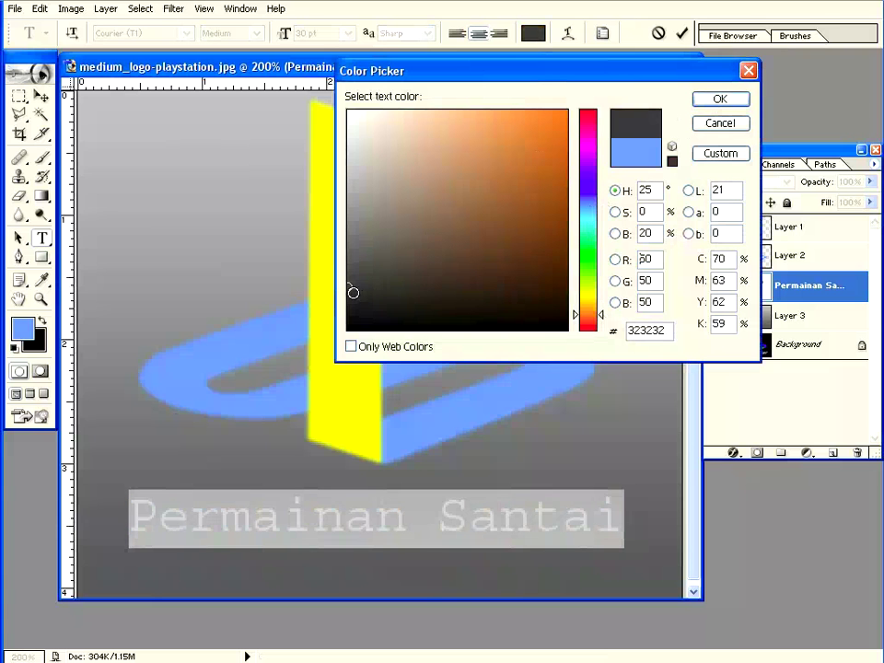
click(341, 307)
click(711, 100)
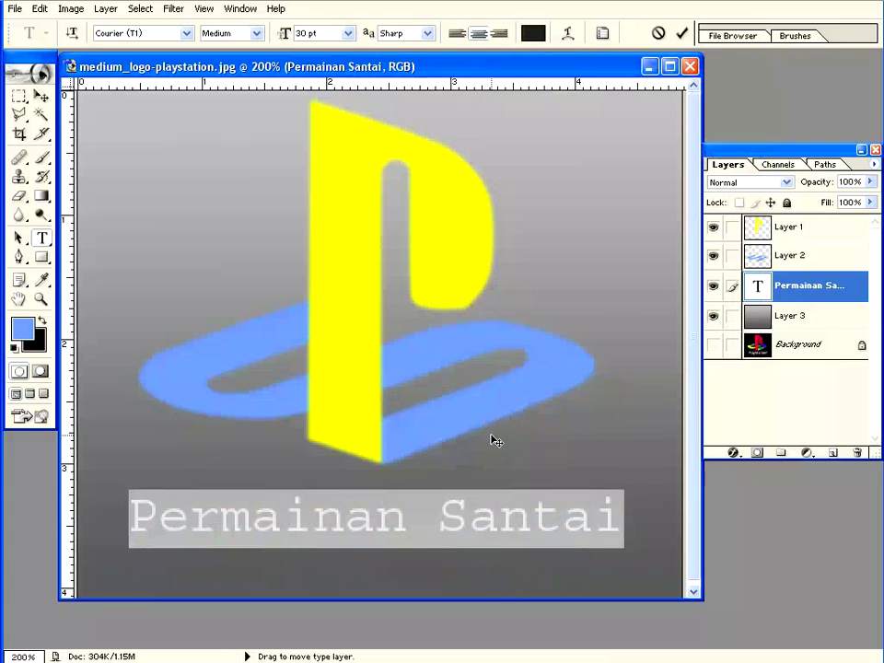
click(468, 517)
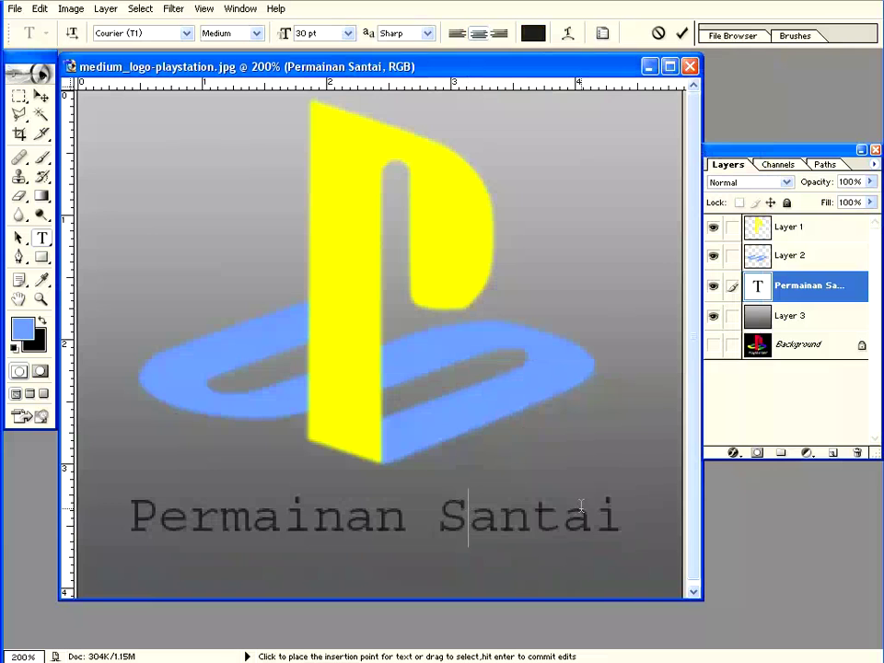
click(768, 286)
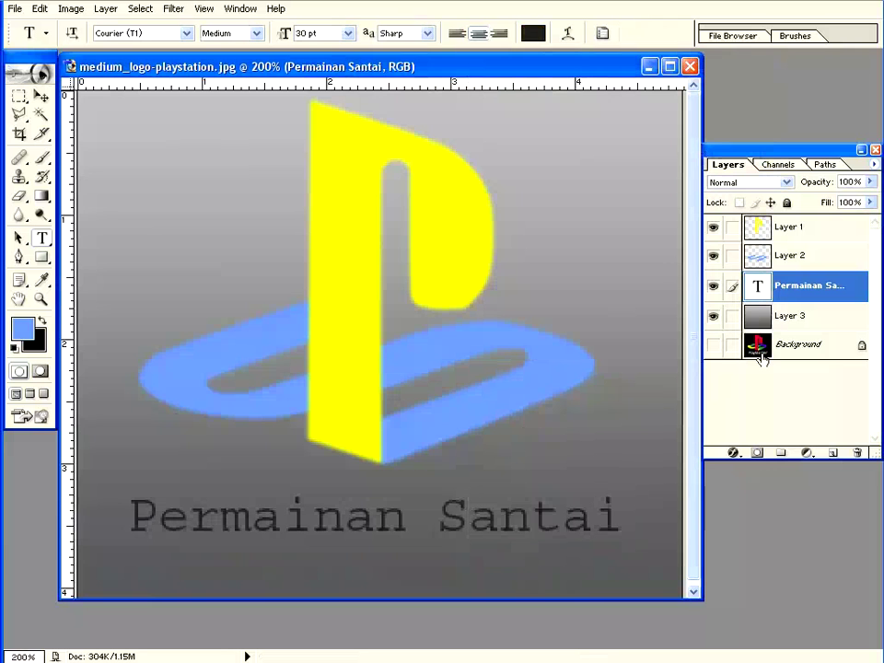
- Add a Drop Shadow to the caption with 90° angle, 3 px distance and 4 px size
click(734, 454)
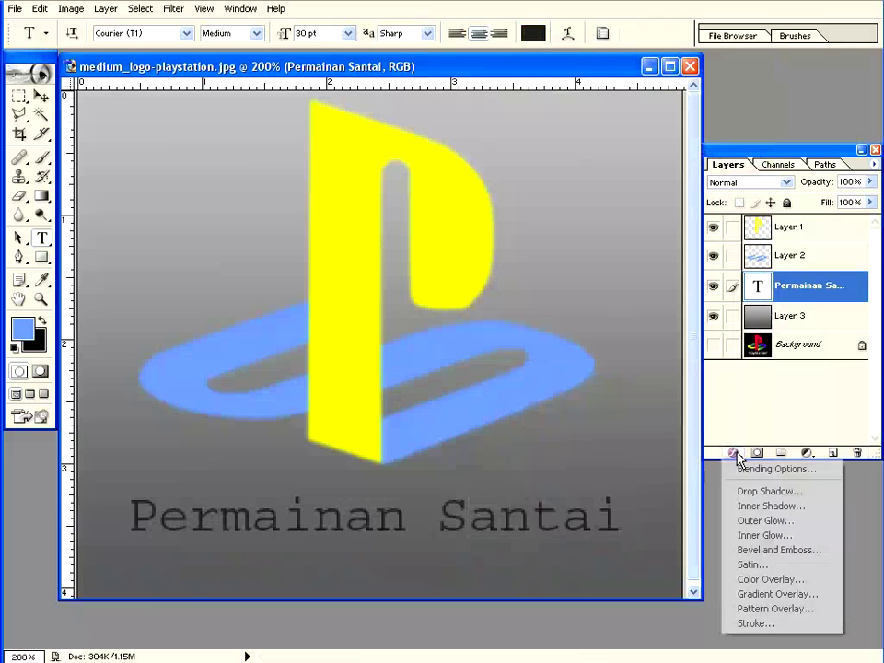
click(760, 493)
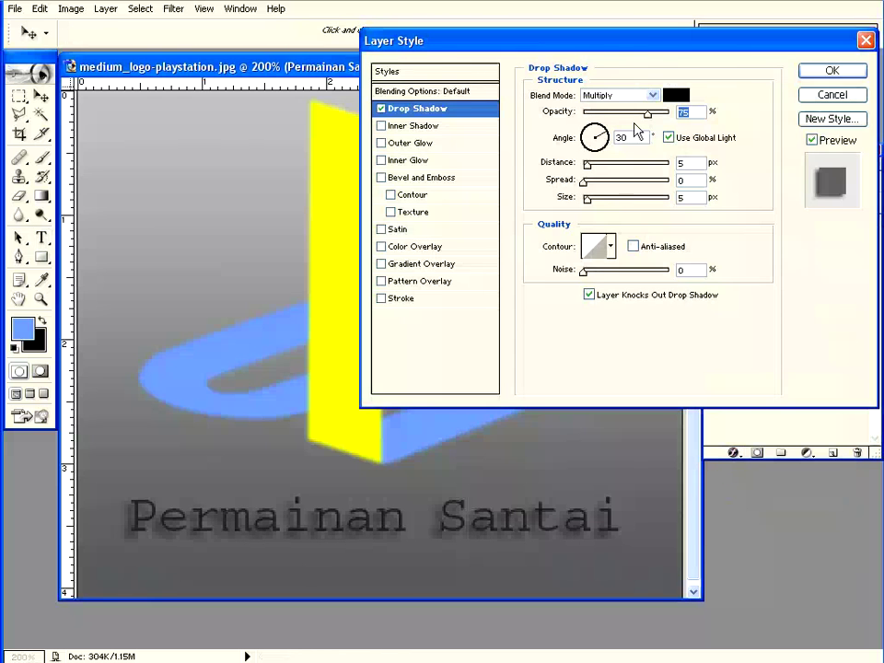
drag(645, 46, 428, 31)
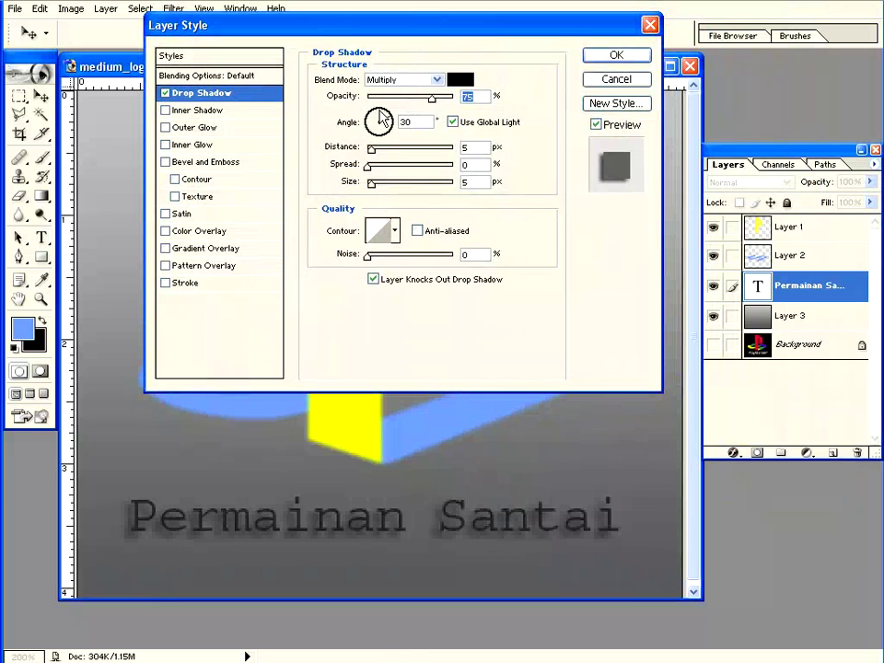
drag(380, 120, 383, 123)
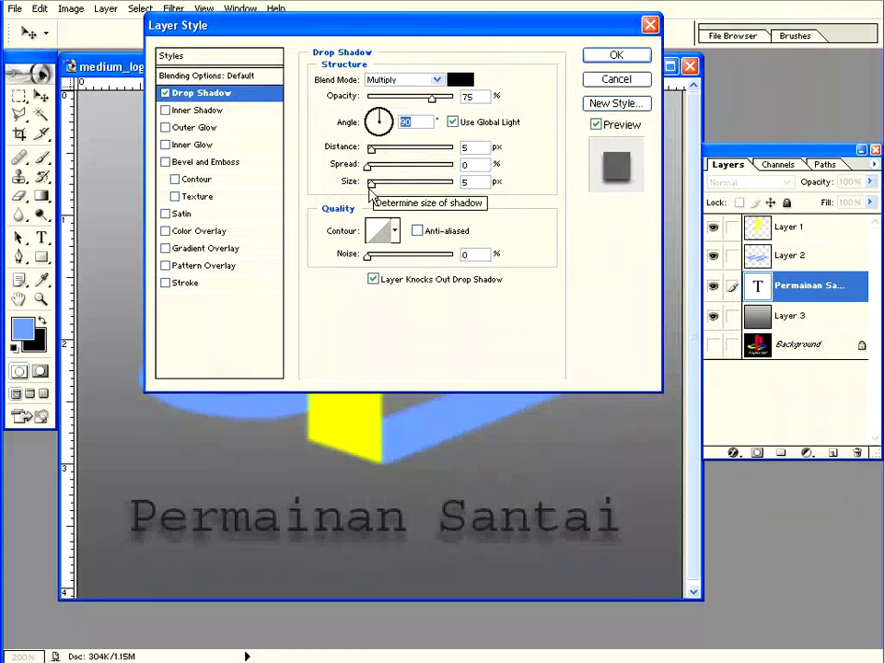
drag(371, 191, 370, 188)
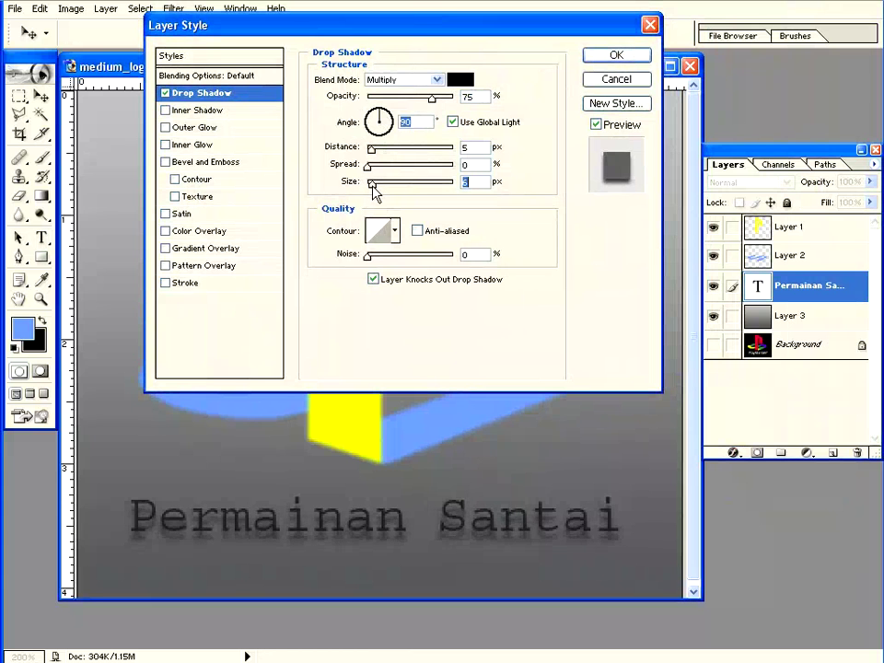
drag(370, 191, 372, 182)
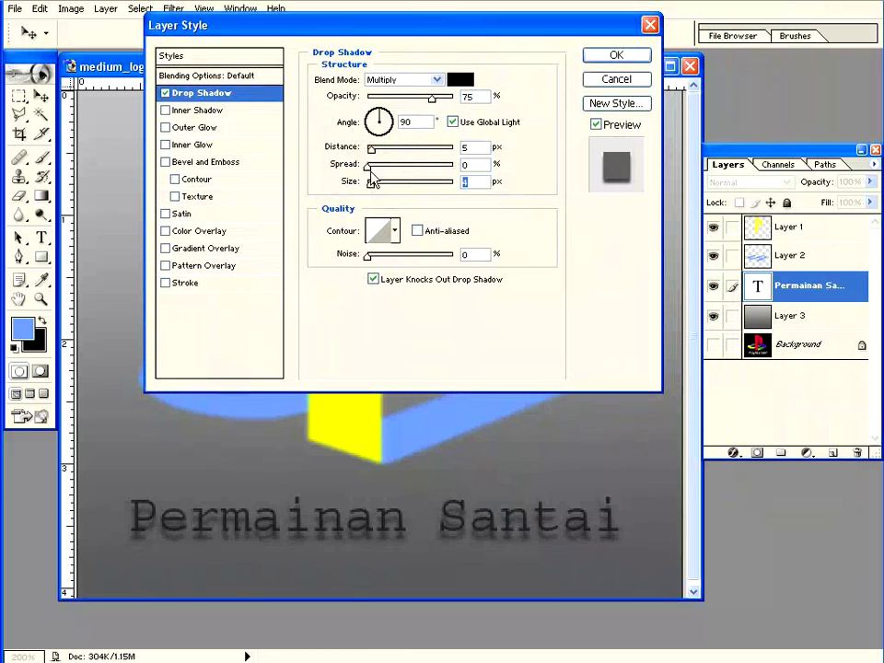
double_click(468, 148)
text(2)
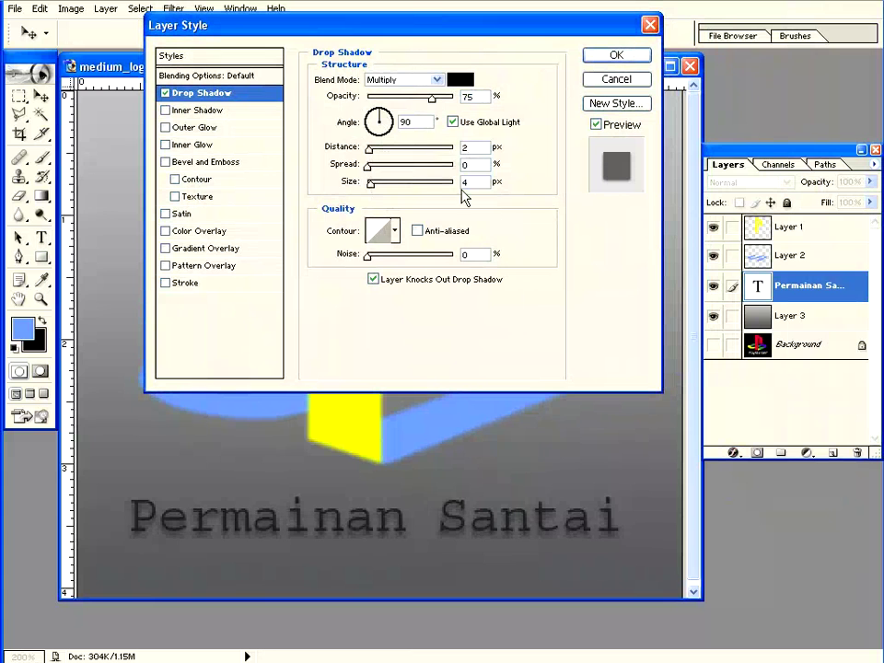
double_click(474, 147)
text(3)
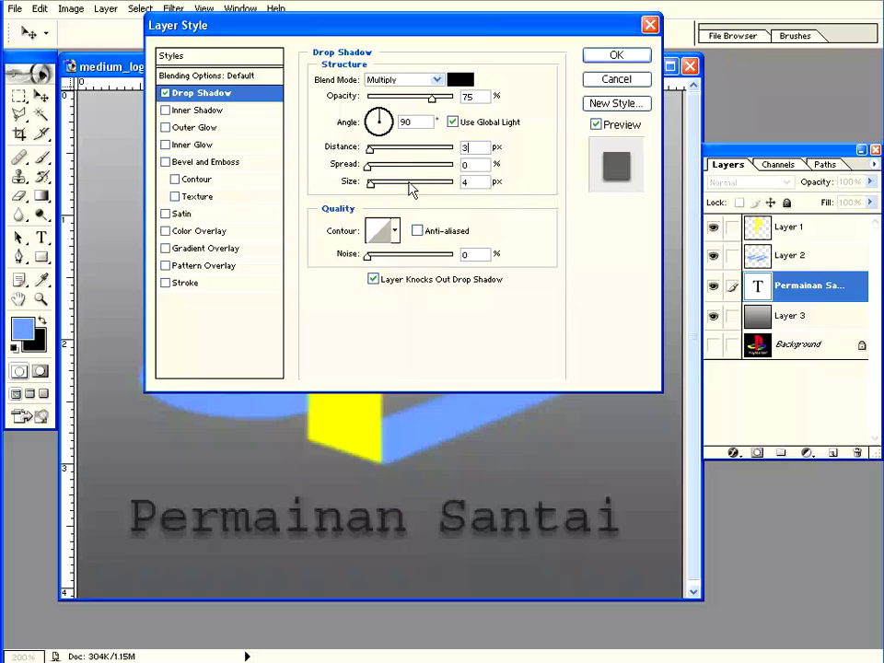
click(616, 57)
click(616, 57)
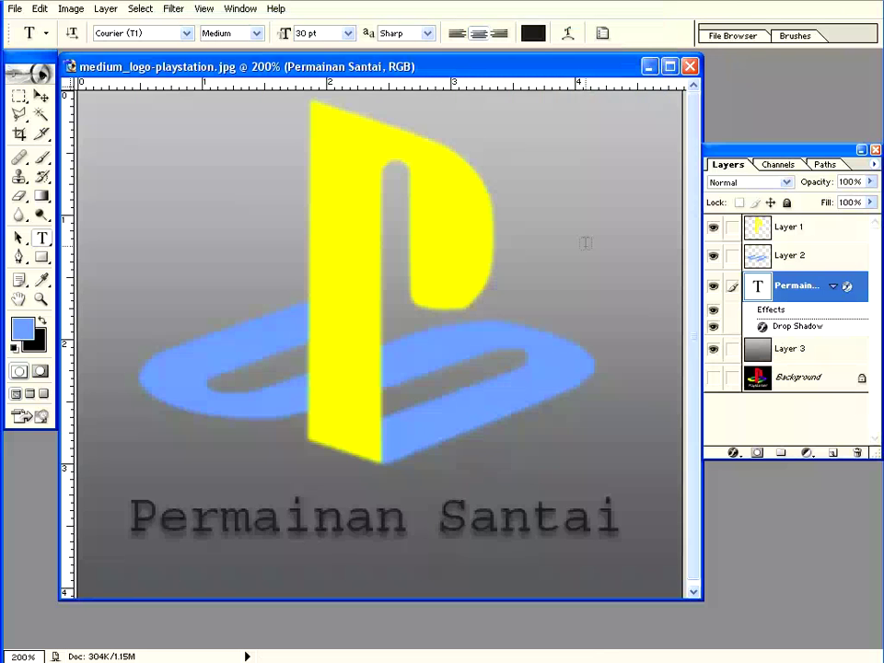